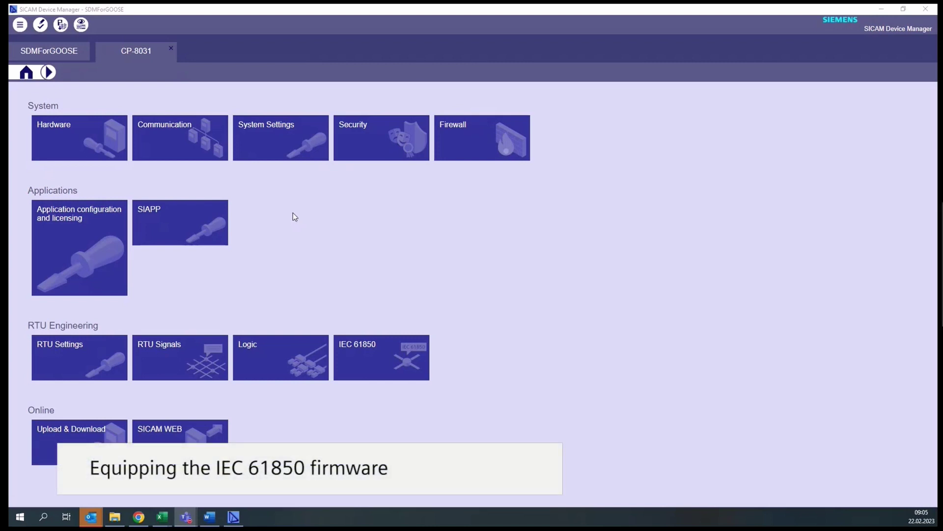
- Add the ETI5 IEC 61850 Client+Server firmware as PRE 0 to the central processing protocols and save the configuration
{"action": "left_click", "coordinate": [74, 239]}
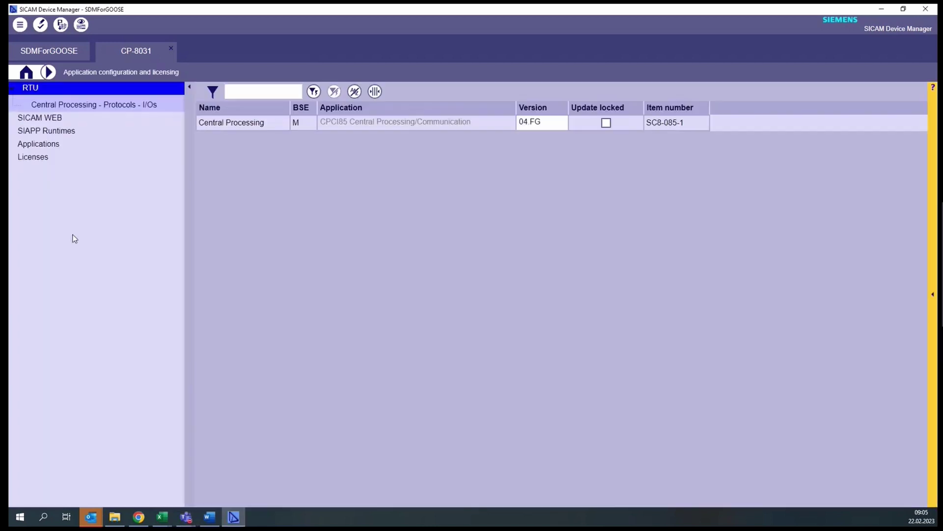
{"action": "left_click", "coordinate": [82, 106]}
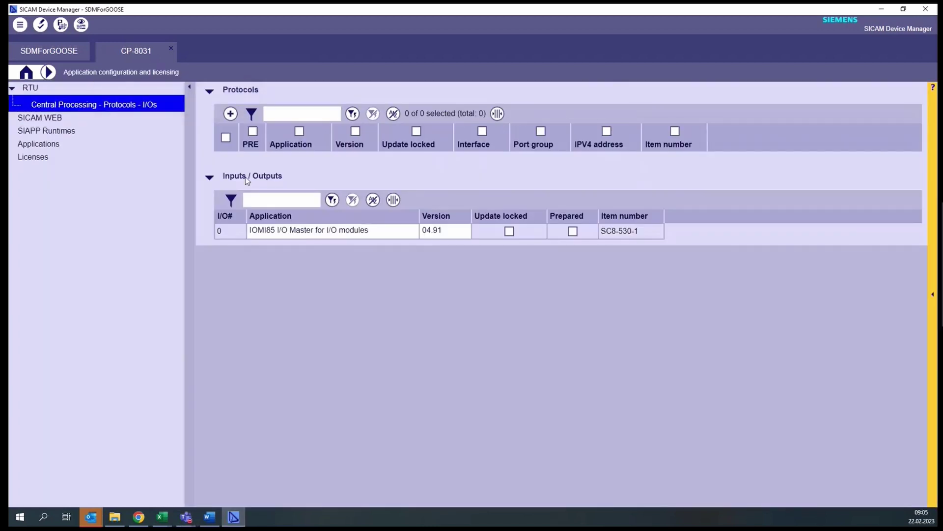
{"action": "left_click", "coordinate": [230, 114]}
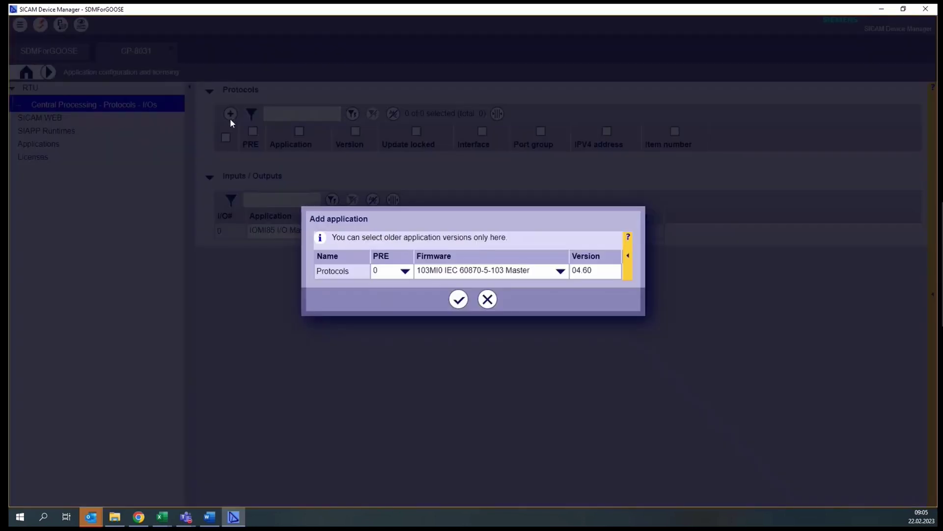
{"action": "left_click", "coordinate": [560, 271]}
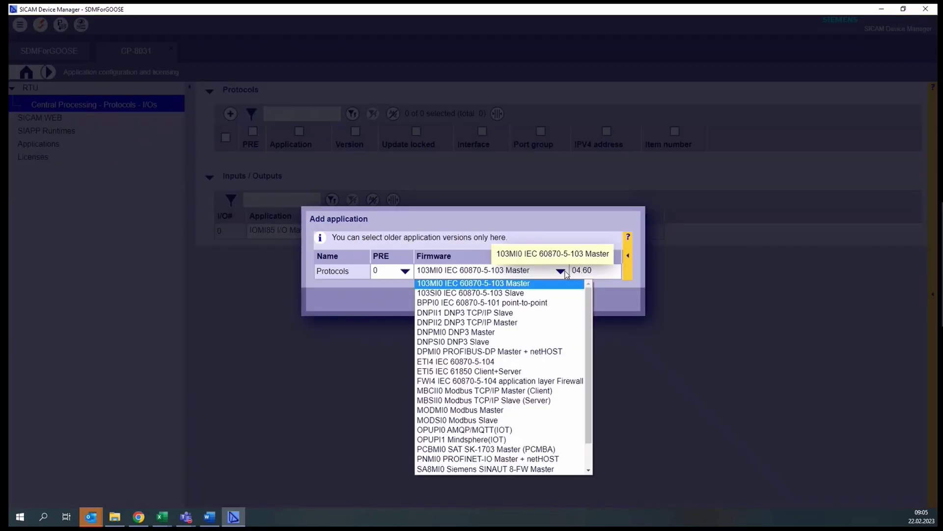
{"action": "left_click", "coordinate": [433, 376]}
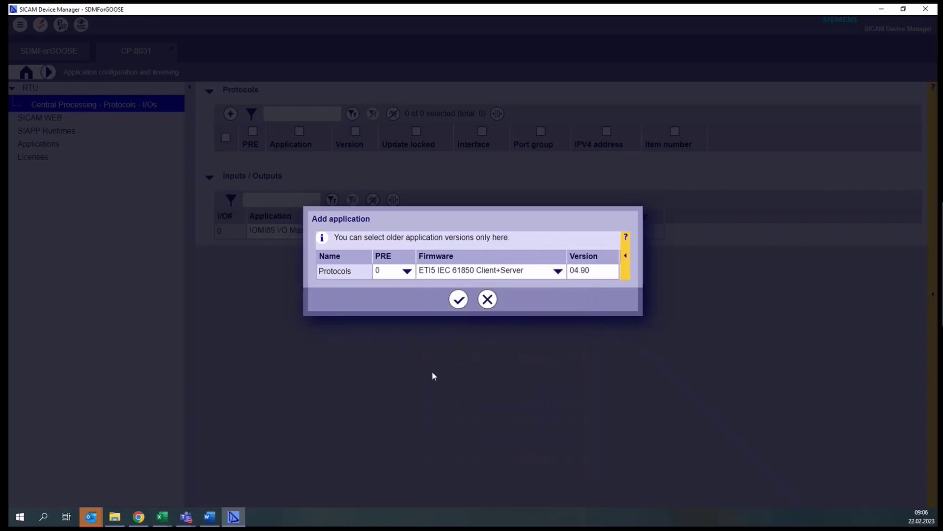
{"action": "left_click", "coordinate": [457, 298]}
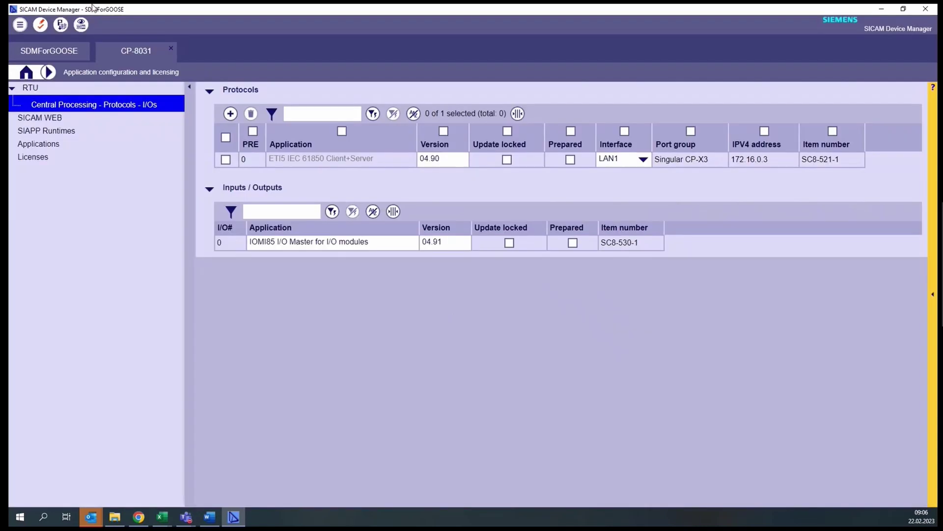
{"action": "left_click", "coordinate": [40, 24]}
- Add a row to the ETI5 protocol's station definition in the RTU settings and set its internal station number to 0
{"action": "left_click", "coordinate": [25, 74]}
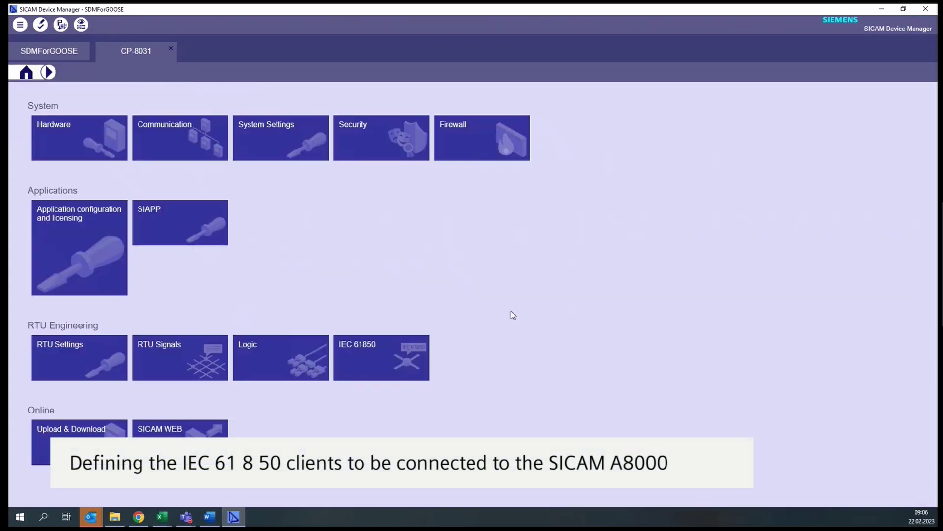
{"action": "left_click", "coordinate": [85, 357]}
{"action": "left_click", "coordinate": [41, 160]}
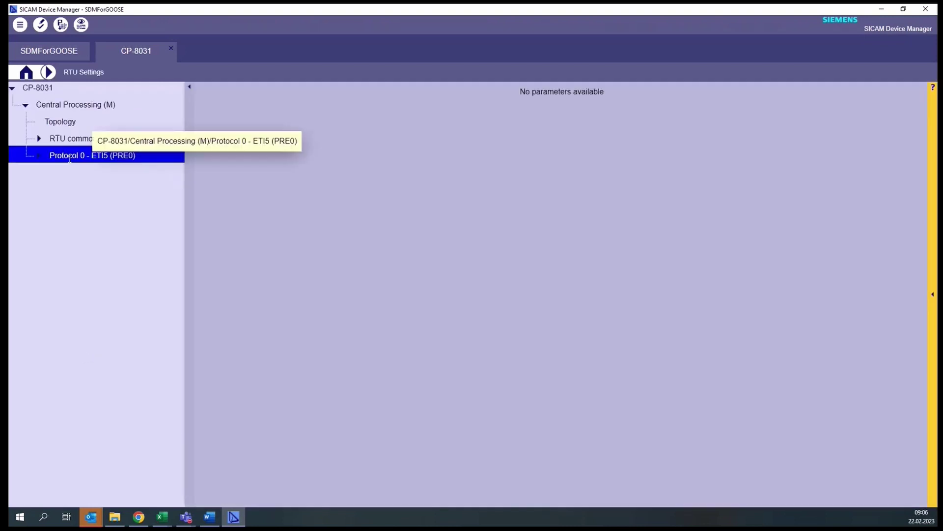
{"action": "left_click", "coordinate": [40, 157]}
{"action": "left_click", "coordinate": [52, 172]}
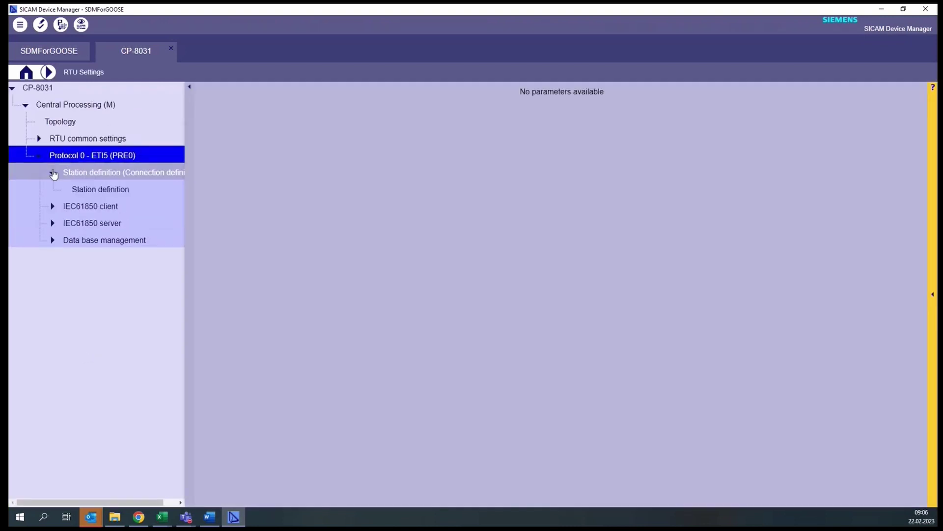
{"action": "left_click", "coordinate": [102, 191]}
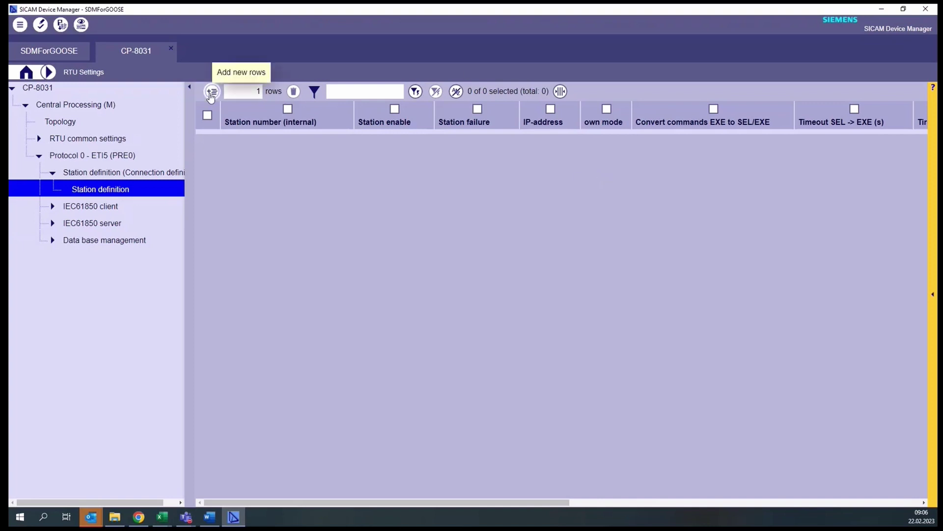
{"action": "left_click", "coordinate": [211, 90]}
{"action": "left_click", "coordinate": [325, 140]}
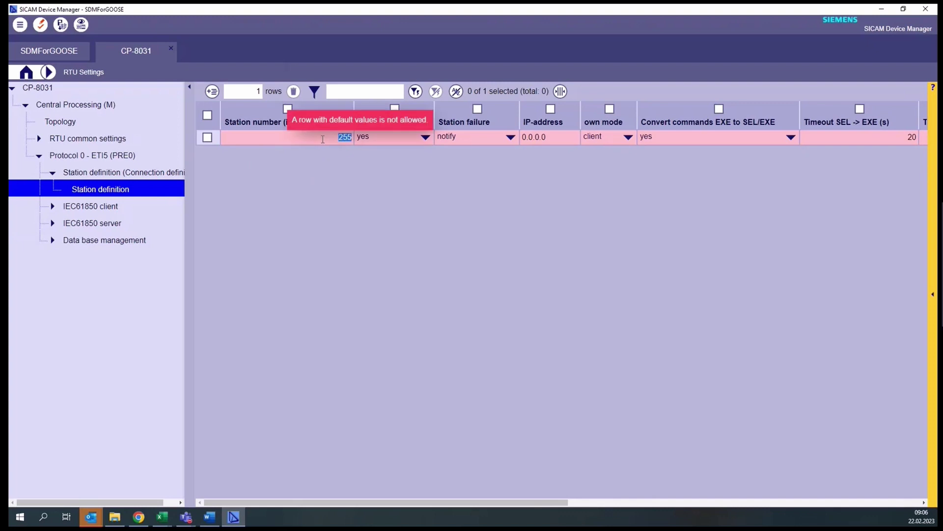
{"action": "type", "text": "0"}
{"action": "key", "text": "Return"}
- Set station 0's IP address to 172.16.0.100 and its own mode to server
{"action": "left_click", "coordinate": [538, 137]}
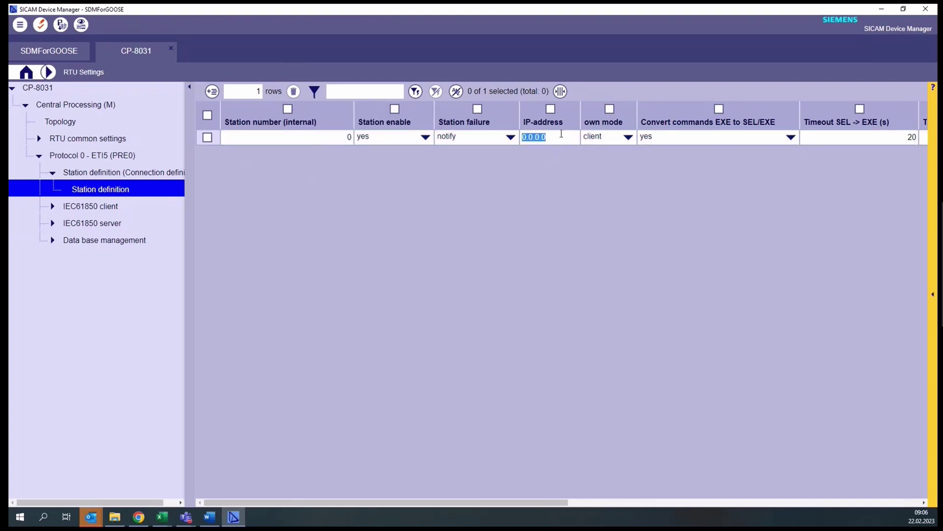
{"action": "type", "text": "172.16.0.100"}
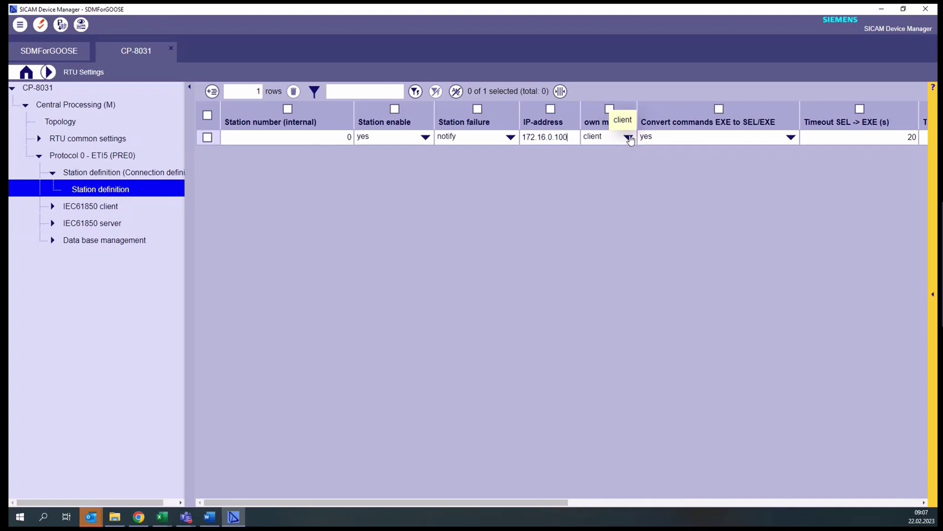
{"action": "left_click", "coordinate": [631, 138]}
{"action": "left_click", "coordinate": [620, 160]}
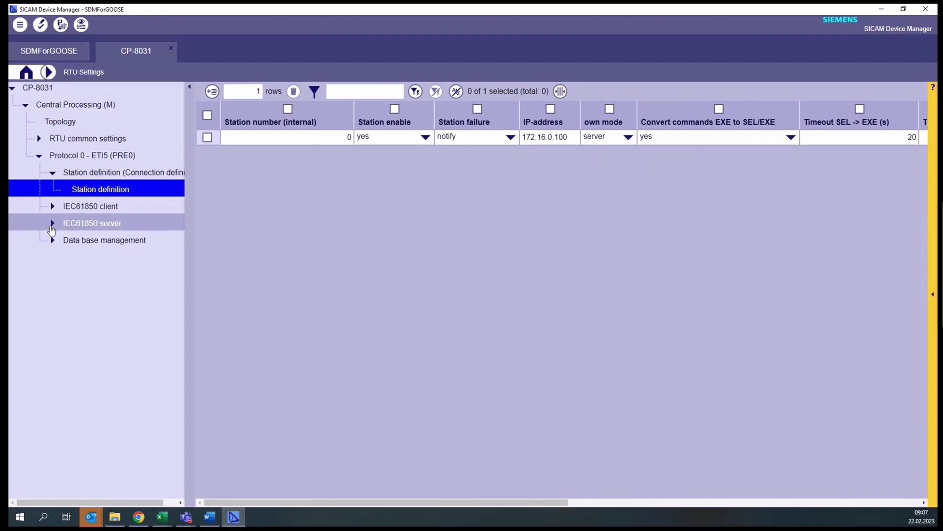
- Review the IEC61850 server's report settings, including the available report types, and check the station definition
{"action": "left_click", "coordinate": [52, 223]}
{"action": "left_click", "coordinate": [95, 239]}
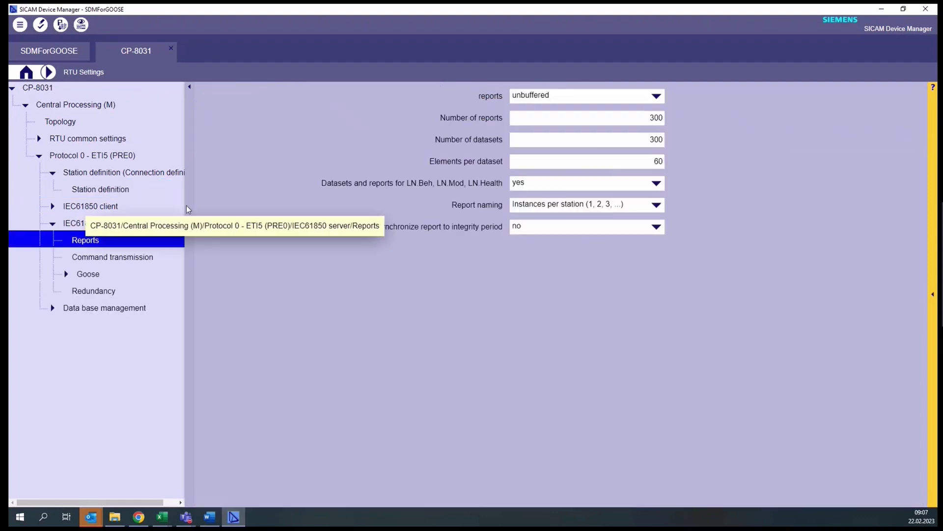
{"action": "left_click", "coordinate": [656, 96]}
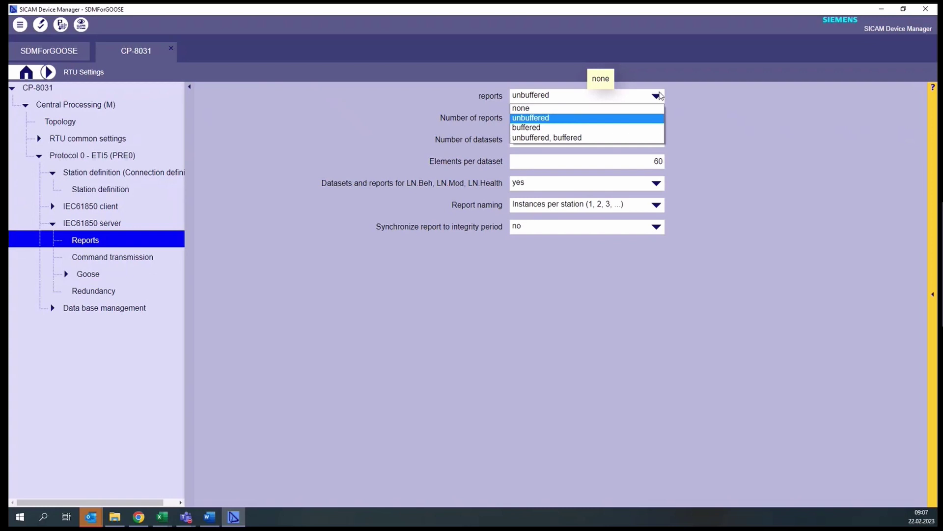
{"action": "left_click", "coordinate": [728, 90]}
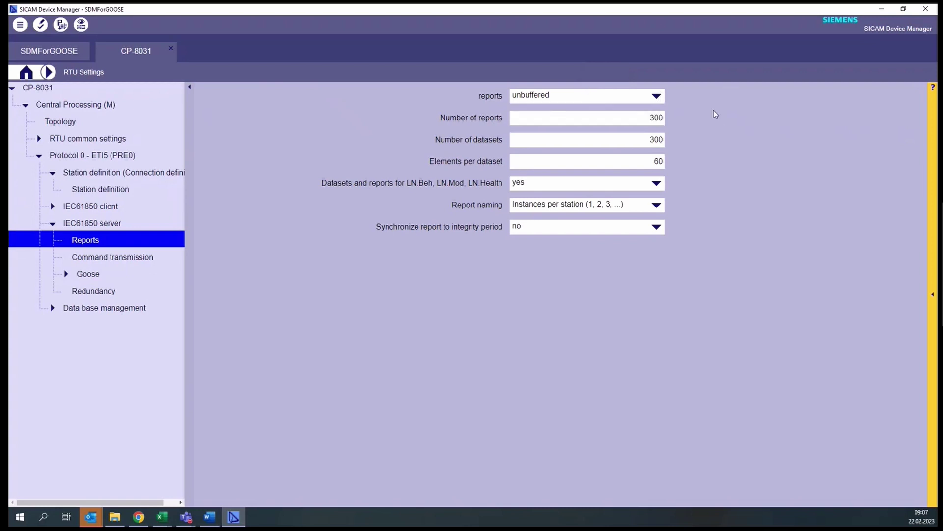
{"action": "left_click", "coordinate": [111, 190]}
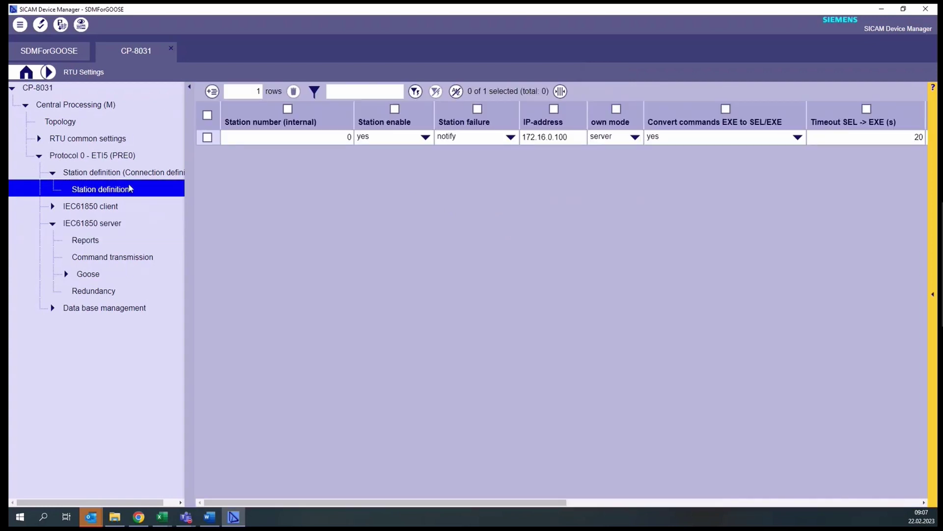
- Add a row to the central processing topology, set its SID-ST to 0 and save
{"action": "left_click", "coordinate": [70, 120]}
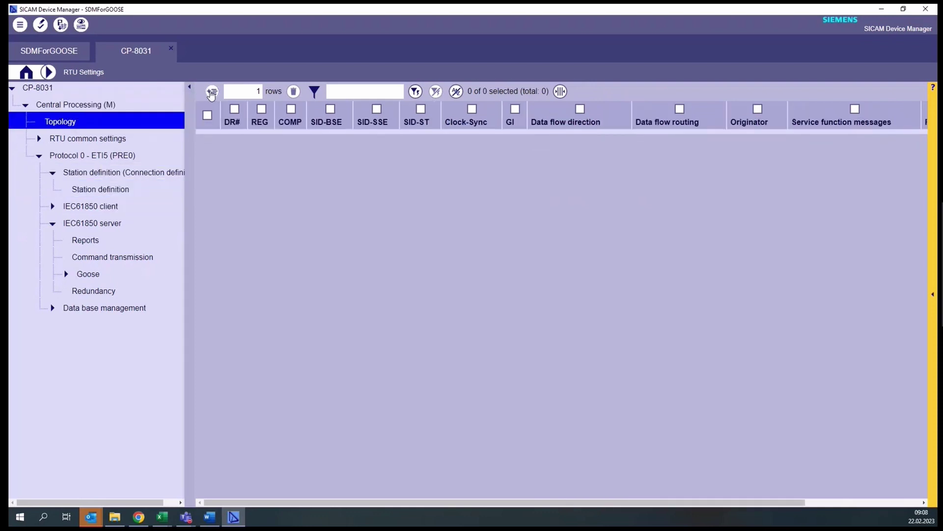
{"action": "left_click", "coordinate": [212, 91]}
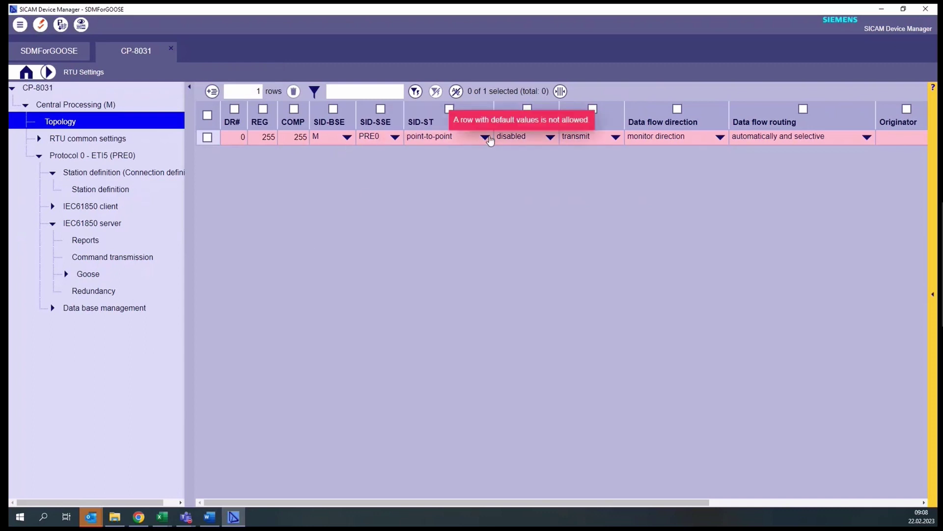
{"action": "left_click", "coordinate": [486, 138]}
{"action": "key", "text": "Home"}
{"action": "key", "text": "Return"}
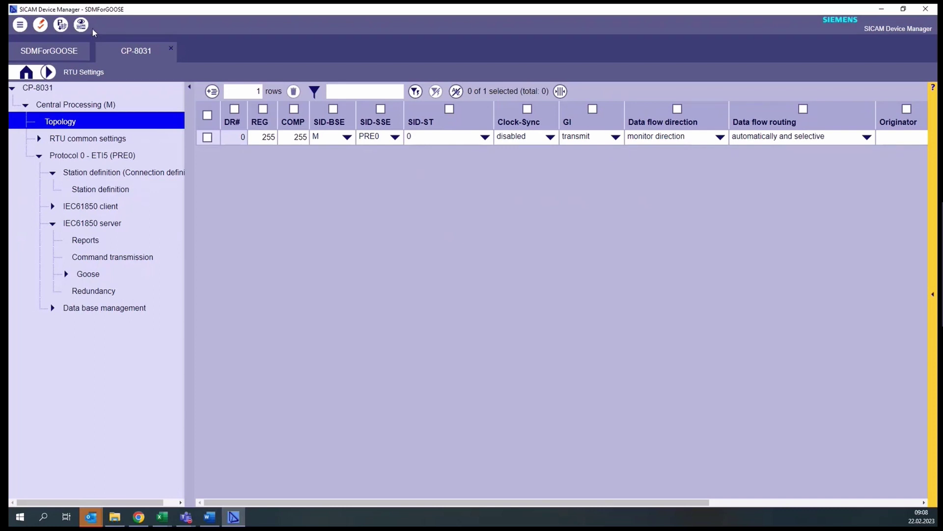
{"action": "left_click", "coordinate": [41, 26]}
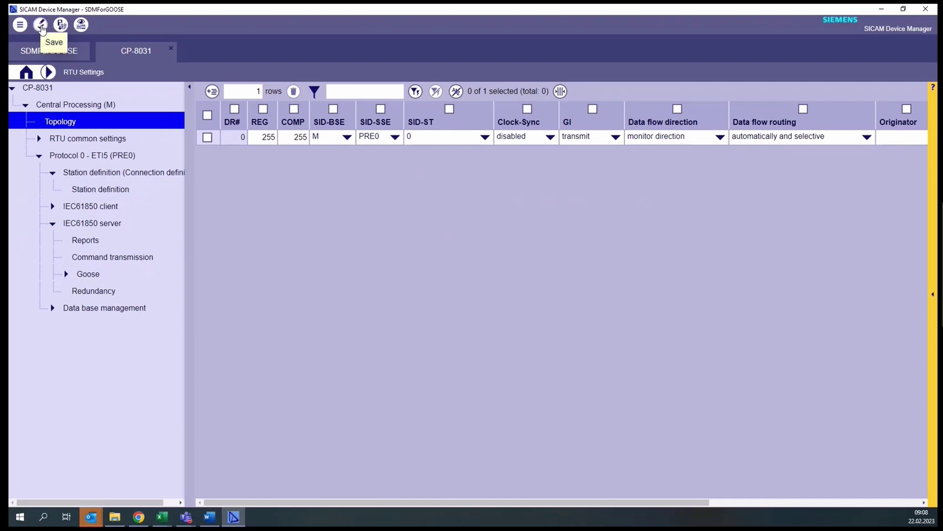
- Set up the M/PRE0 ETI5 server data model with IED name CP8031_PRE0 and edition 2.1, and save it
{"action": "left_click", "coordinate": [26, 74]}
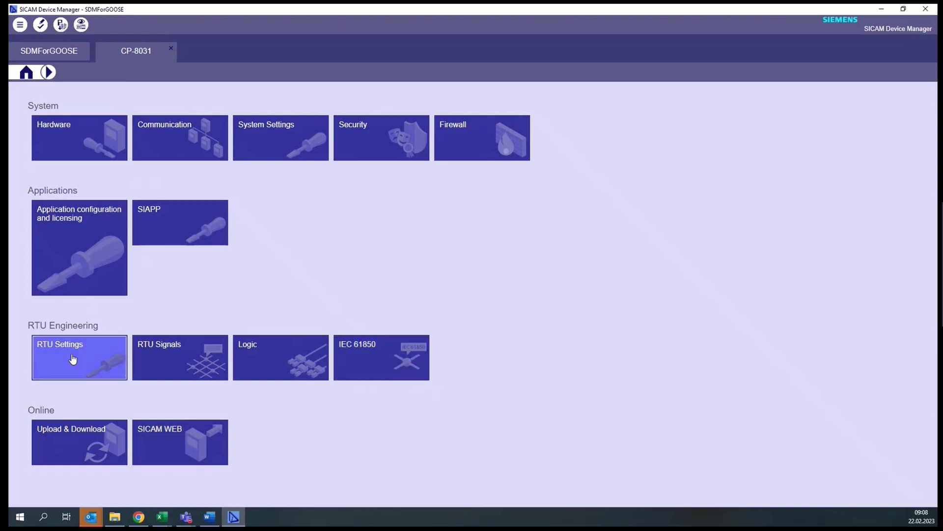
{"action": "left_click", "coordinate": [394, 362]}
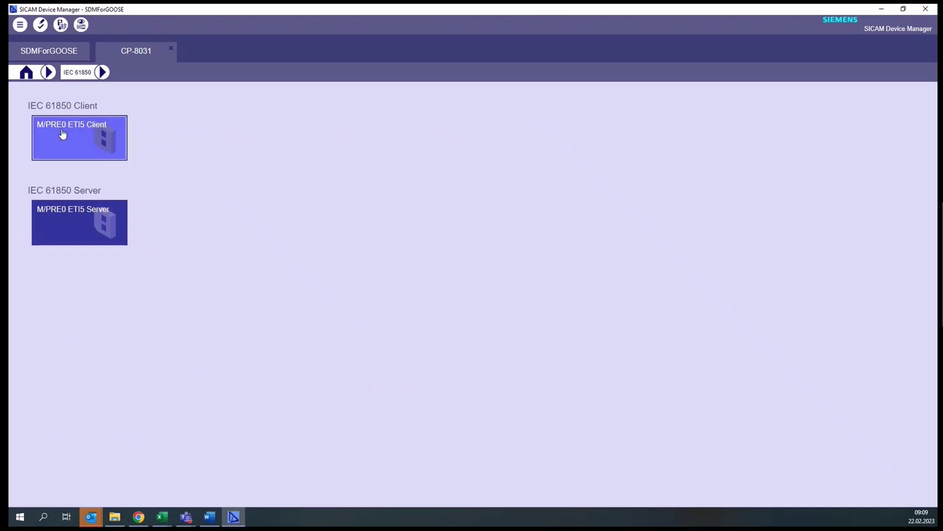
{"action": "left_click", "coordinate": [80, 243]}
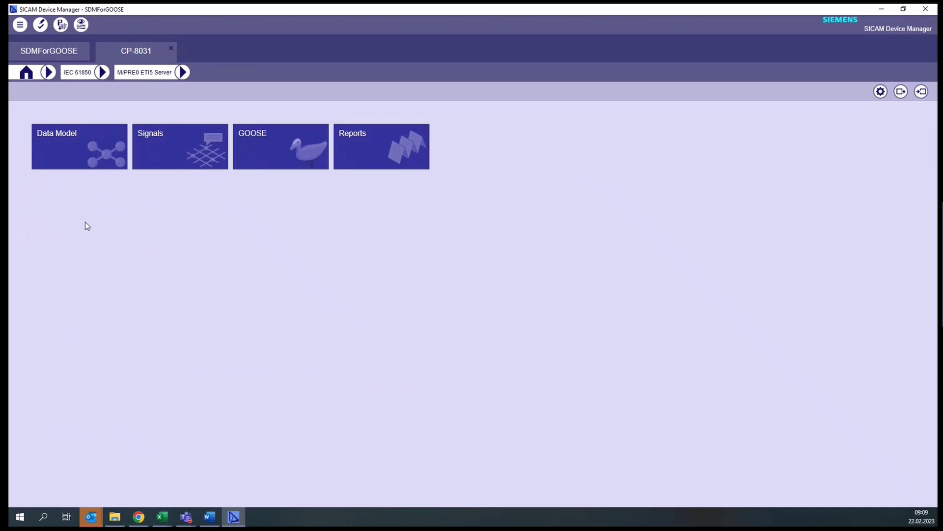
{"action": "left_click", "coordinate": [79, 149]}
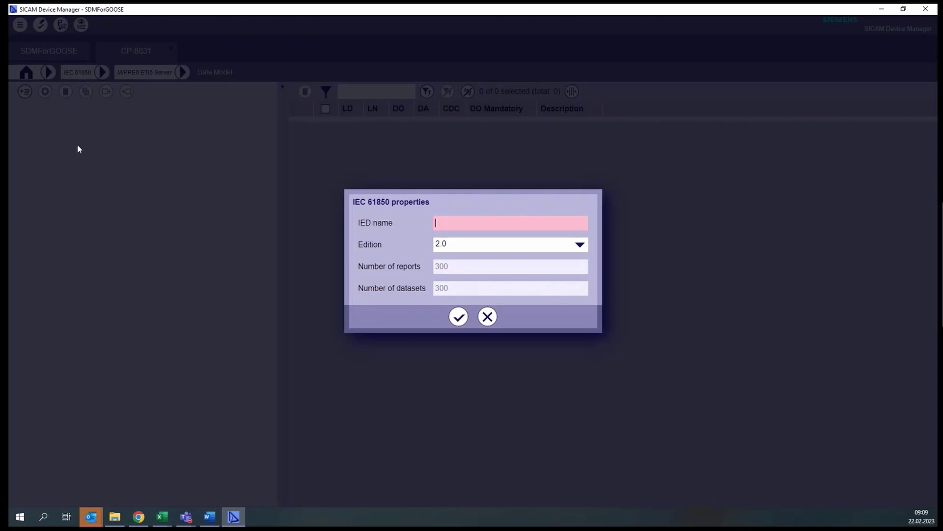
{"action": "left_click", "coordinate": [448, 220]}
{"action": "type", "text": "CP8031"}
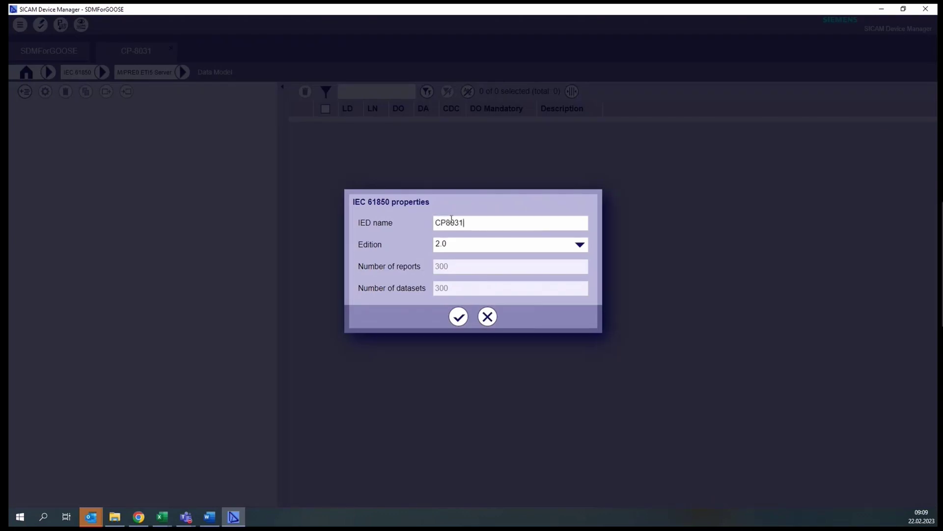
{"action": "type", "text": "_PRE0"}
{"action": "left_click", "coordinate": [580, 245]}
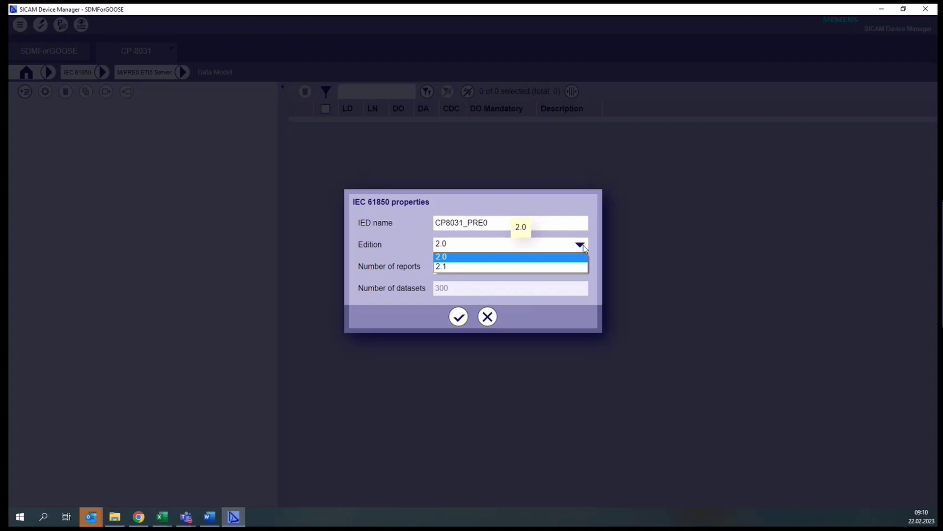
{"action": "left_click", "coordinate": [455, 267]}
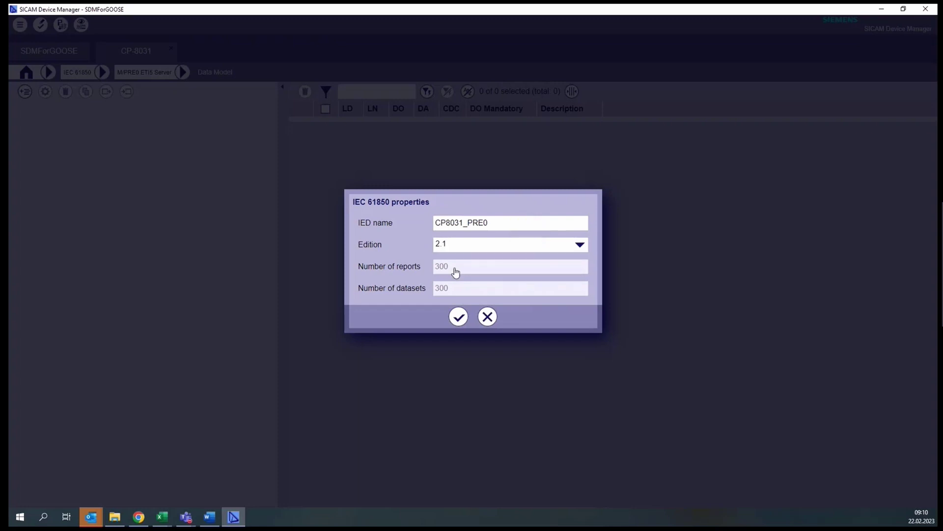
{"action": "left_click", "coordinate": [459, 317]}
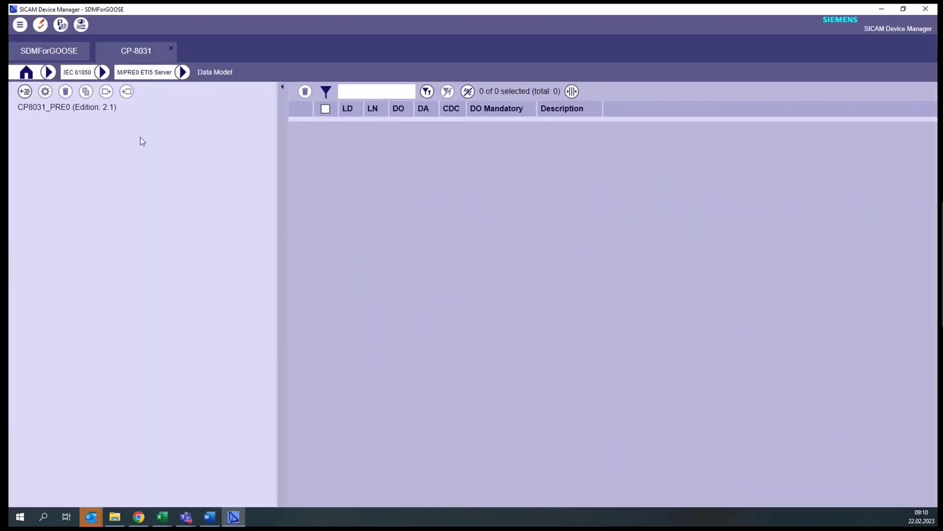
{"action": "left_click", "coordinate": [41, 25]}
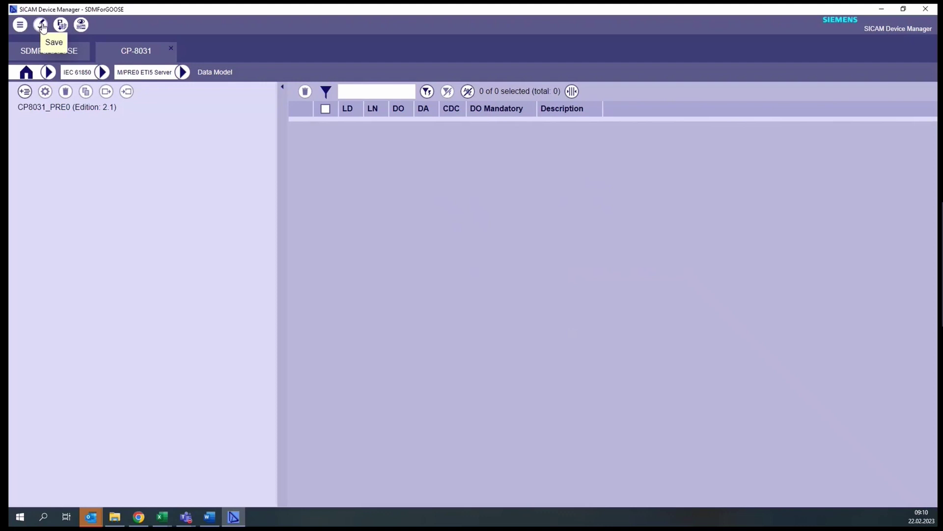
- Create a logical device named CTRL under the CP8031_PRE0 IED
{"action": "left_click", "coordinate": [22, 106]}
{"action": "left_click", "coordinate": [25, 92]}
{"action": "type", "text": "CTRL"}
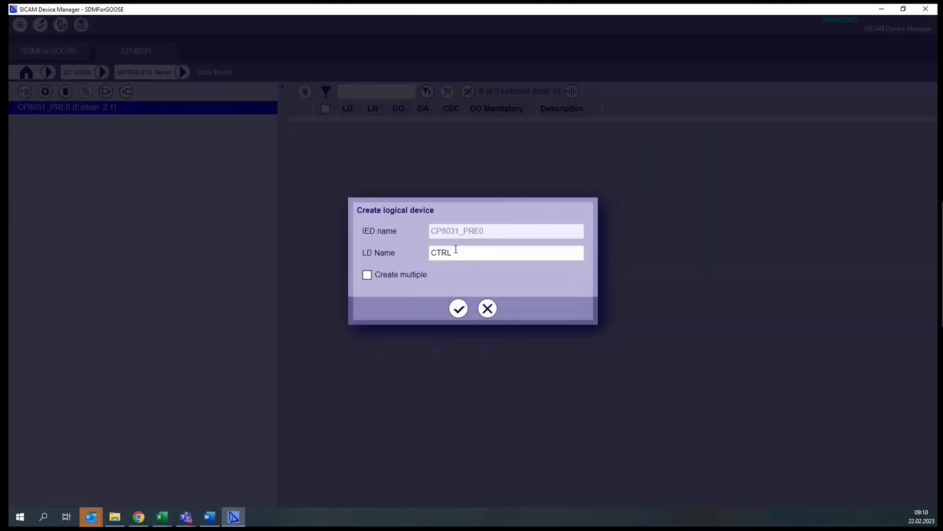
{"action": "left_click", "coordinate": [460, 309]}
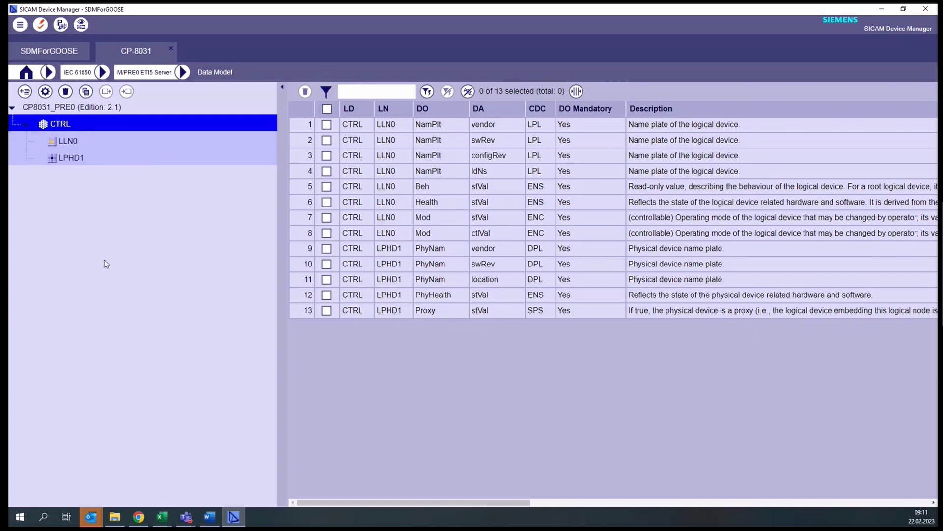
- Start a new logical node in the CTRL logical device using the CSWI (Switch controller) class, keeping its preselected mandatory attributes
{"action": "left_click", "coordinate": [25, 93]}
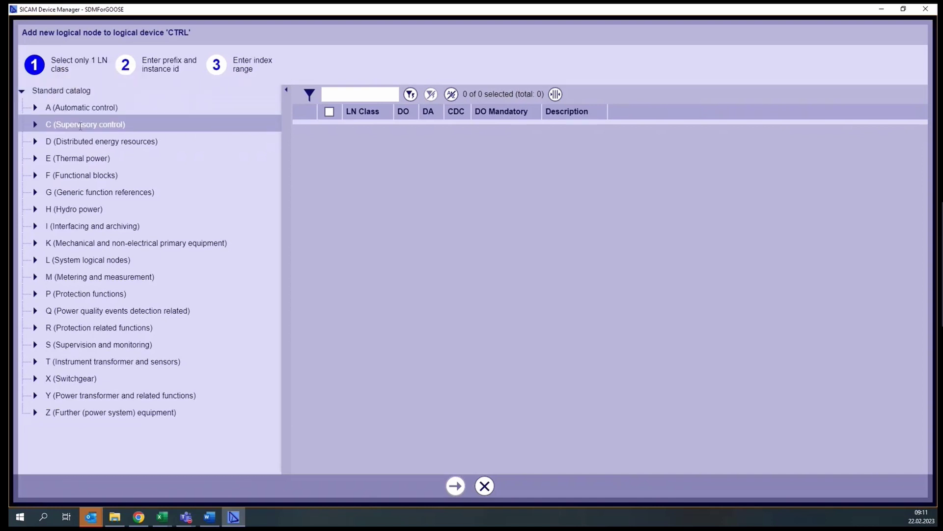
{"action": "left_click", "coordinate": [65, 126]}
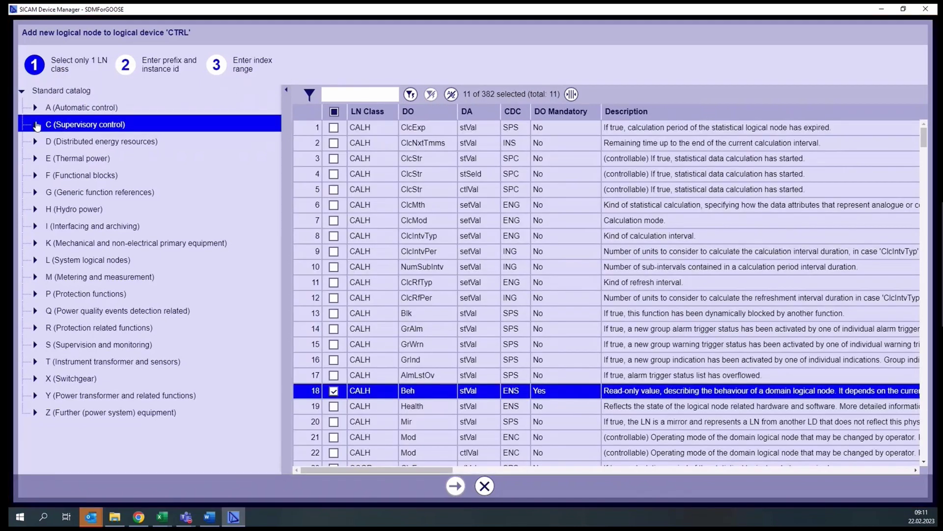
{"action": "left_click", "coordinate": [36, 126]}
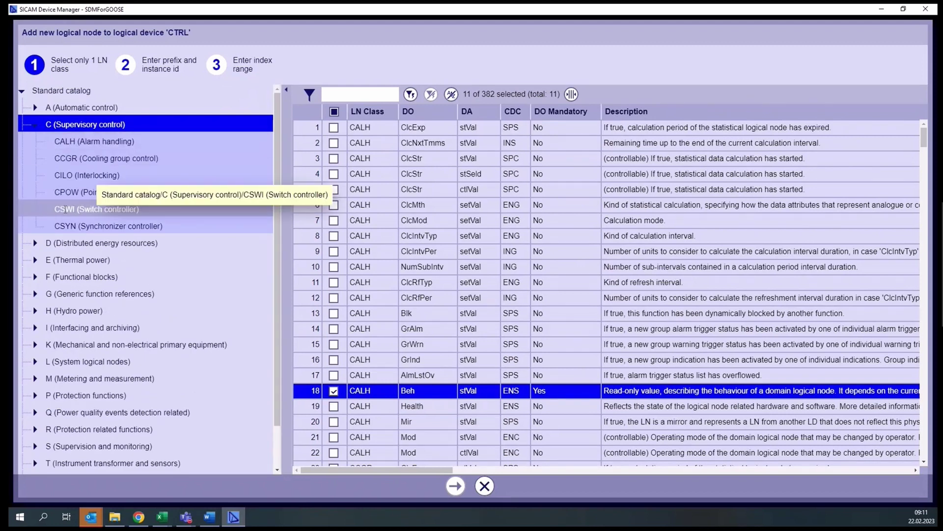
{"action": "left_click", "coordinate": [78, 210]}
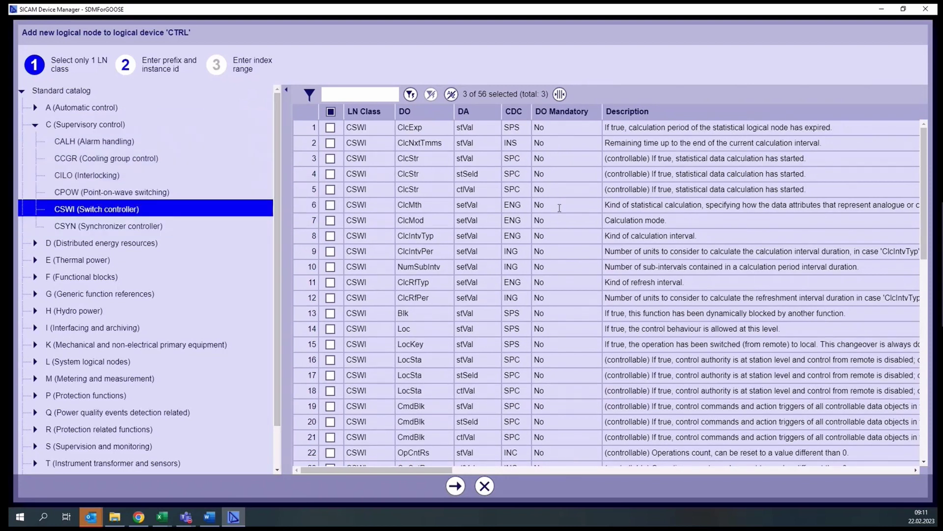
{"action": "scroll", "coordinate": [596, 217], "scroll_direction": "down", "scroll_amount": 5}
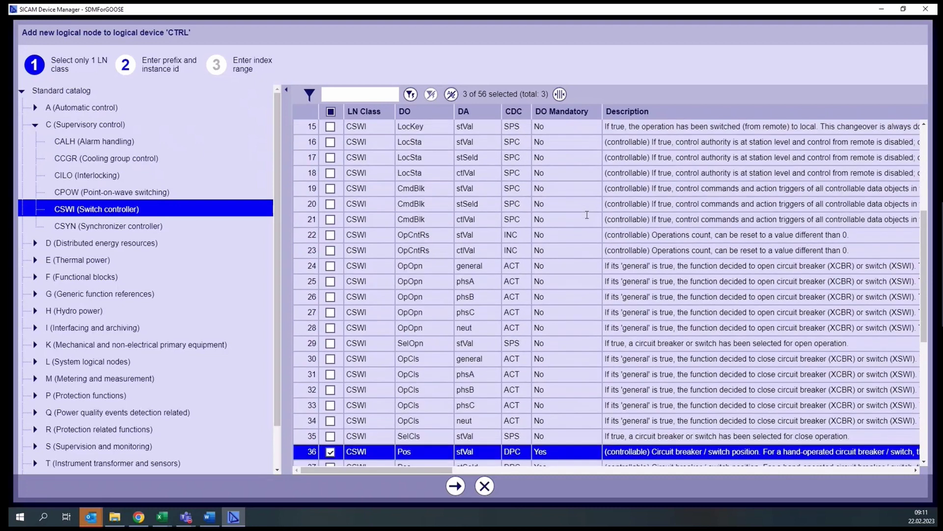
{"action": "scroll", "coordinate": [586, 216], "scroll_direction": "down", "scroll_amount": 3}
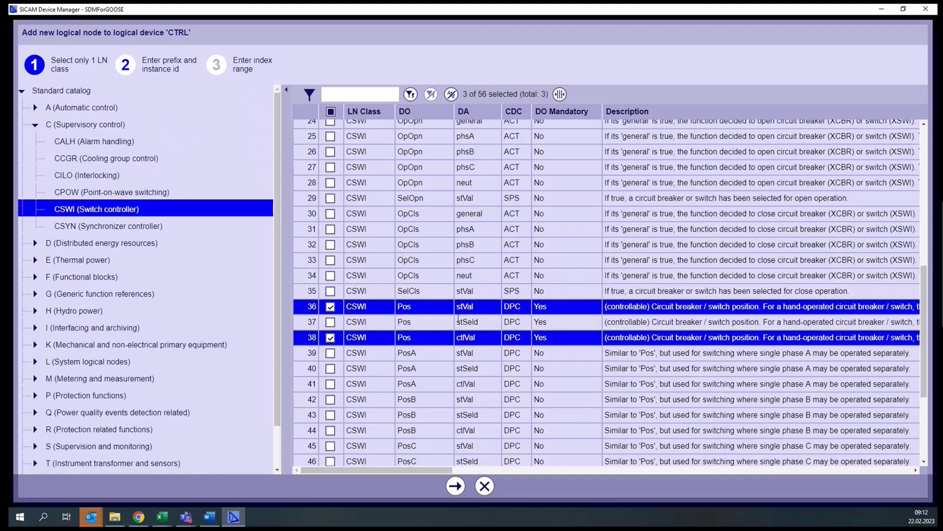
{"action": "scroll", "coordinate": [521, 340], "scroll_direction": "down", "scroll_amount": 3}
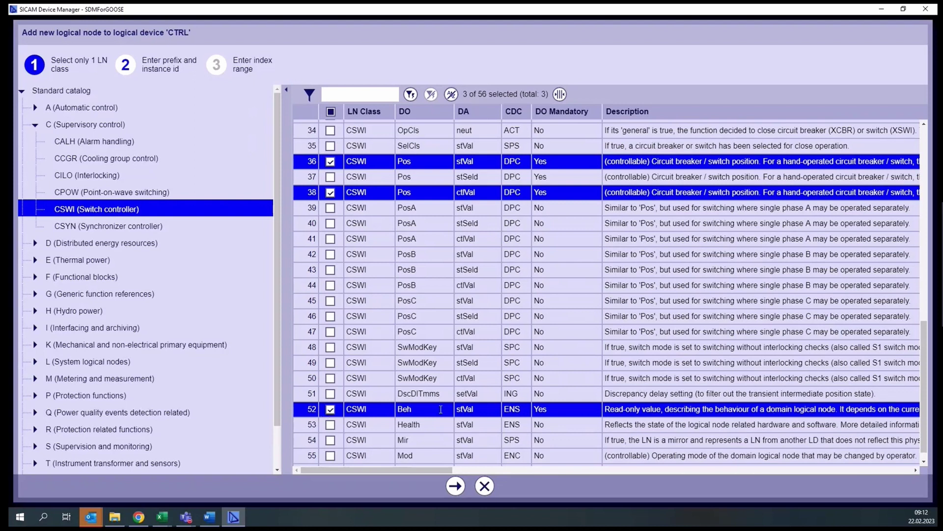
{"action": "scroll", "coordinate": [487, 332], "scroll_direction": "up", "scroll_amount": 3}
{"action": "scroll", "coordinate": [487, 324], "scroll_direction": "down", "scroll_amount": 3}
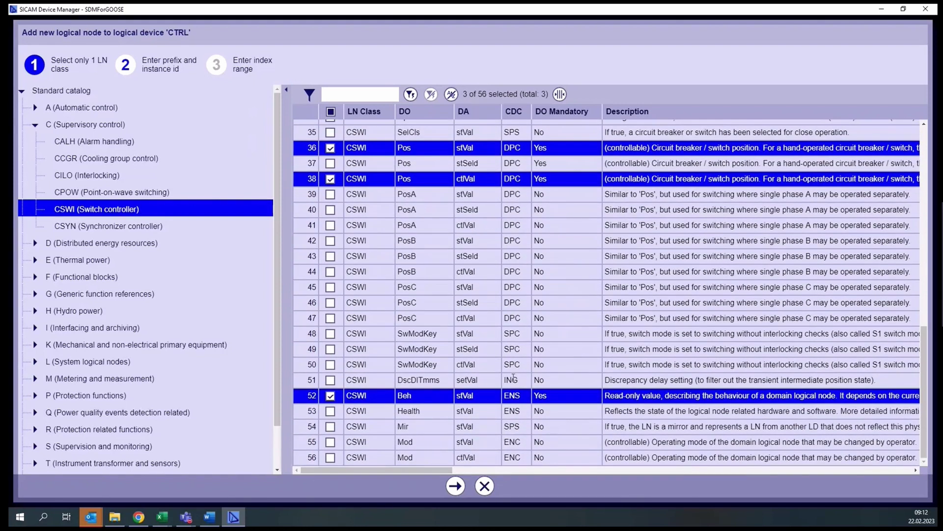
{"action": "scroll", "coordinate": [511, 381], "scroll_direction": "up", "scroll_amount": 2}
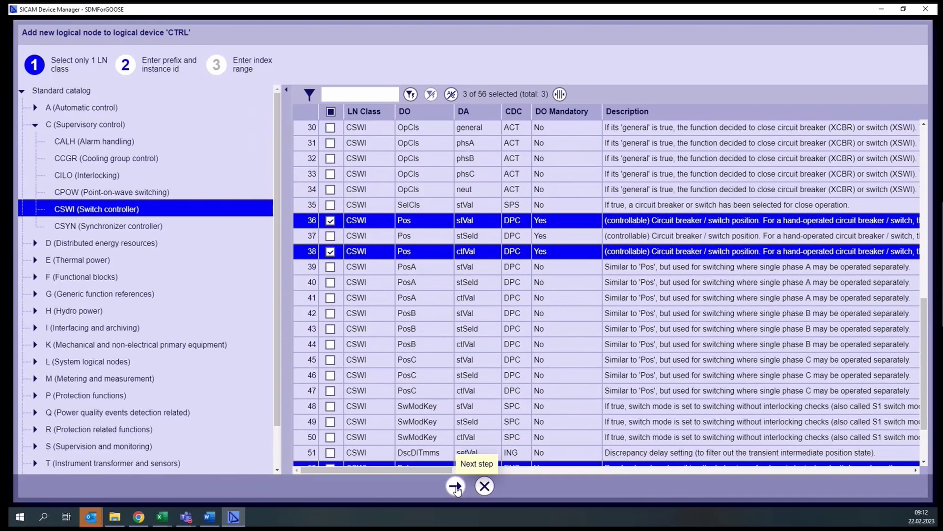
{"action": "left_click", "coordinate": [457, 487]}
{"action": "left_click", "coordinate": [455, 486]}
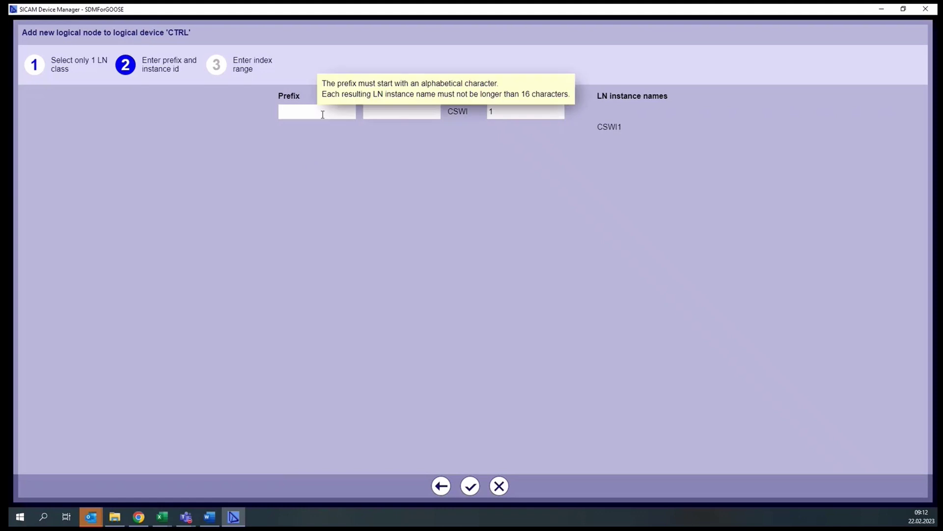
- Create the CSWI logical nodes with prefix AUXSERV, an empty prefix index and instance id 1-4
{"action": "type", "text": "AUXSERV"}
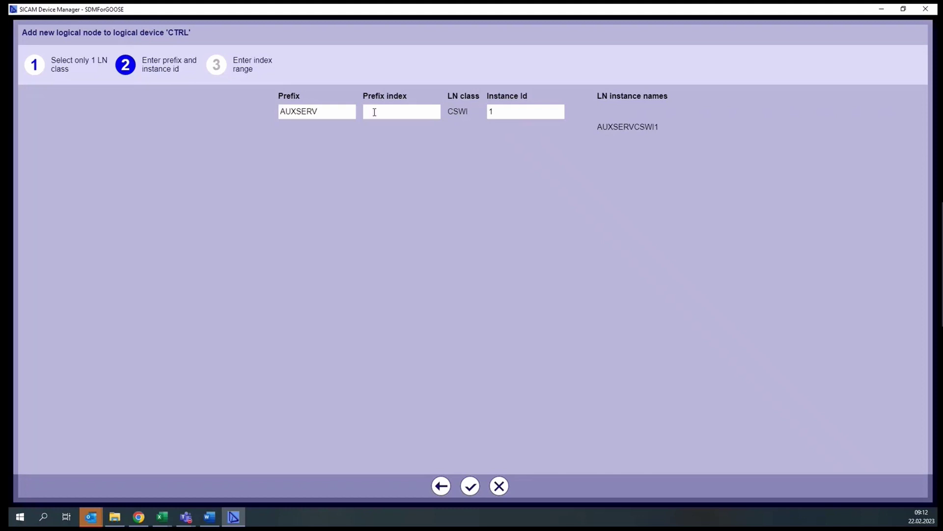
{"action": "left_click", "coordinate": [425, 113]}
{"action": "double_click", "coordinate": [498, 114]}
{"action": "type", "text": "1-4"}
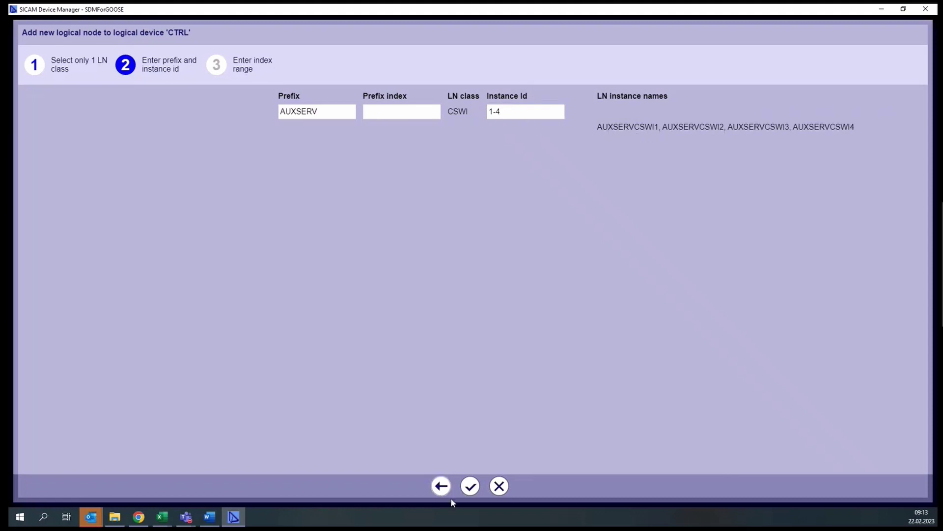
{"action": "left_click", "coordinate": [470, 487]}
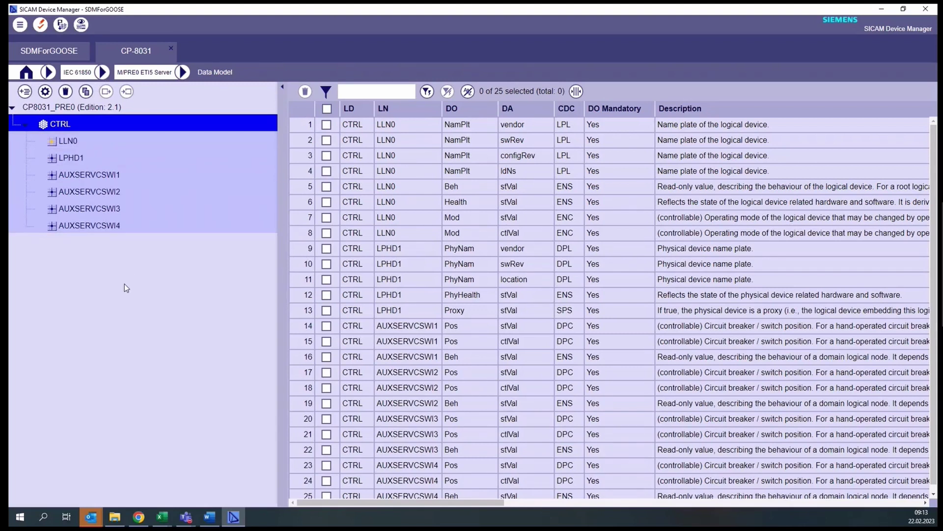
{"action": "left_click", "coordinate": [24, 91]}
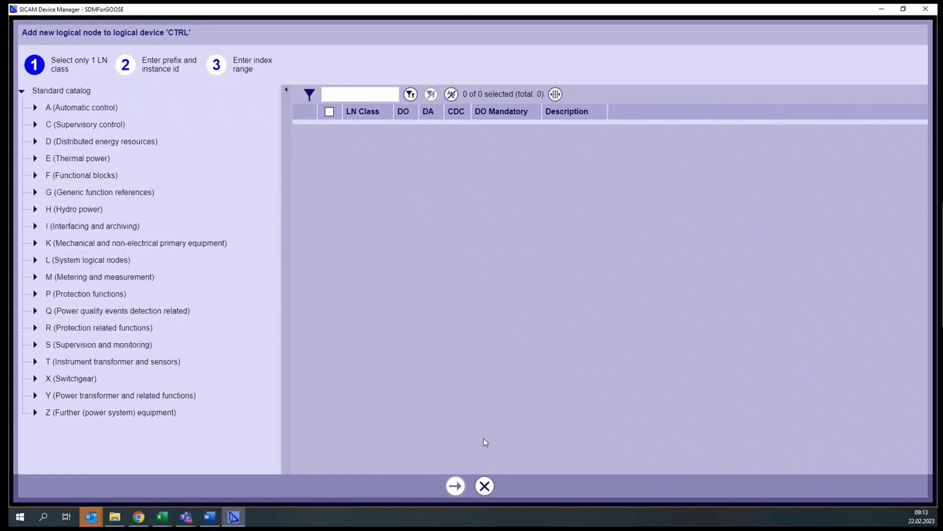
{"action": "left_click", "coordinate": [486, 487]}
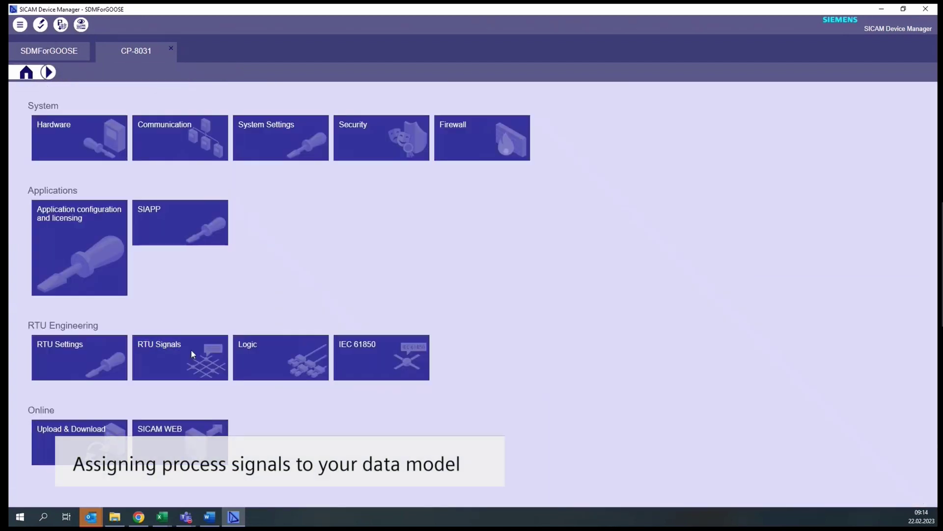
- Review the RTU signals assigned to the DI-811x input and DO-821x output modules and the list of available signals
{"action": "left_click", "coordinate": [191, 350]}
{"action": "left_click", "coordinate": [103, 139]}
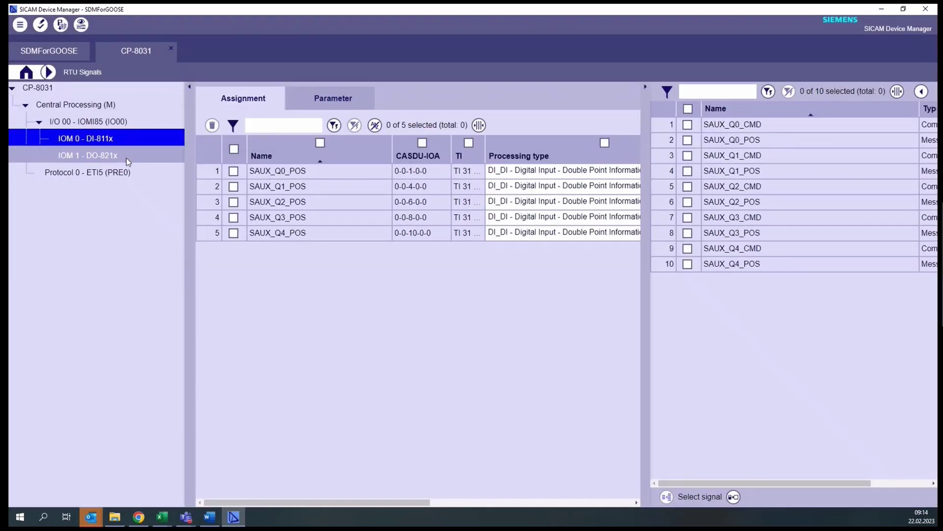
{"action": "left_click", "coordinate": [126, 159]}
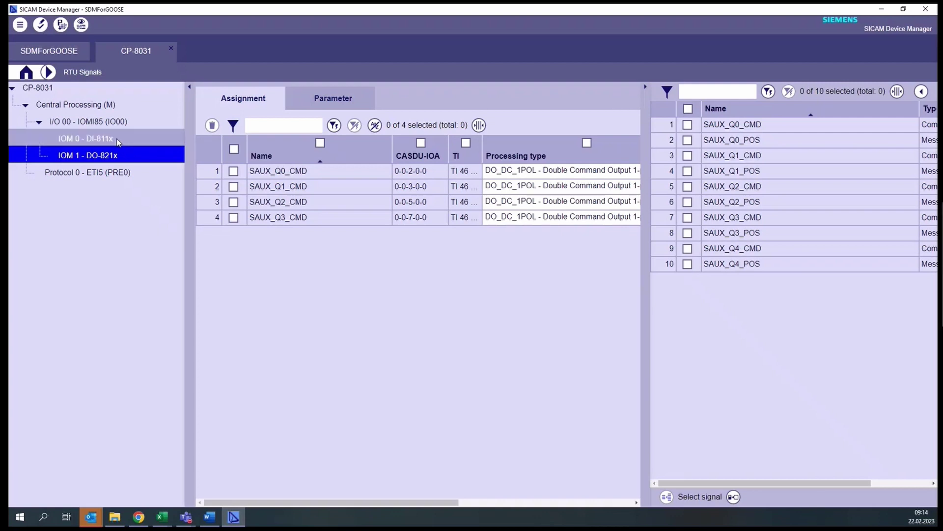
{"action": "left_click", "coordinate": [118, 143]}
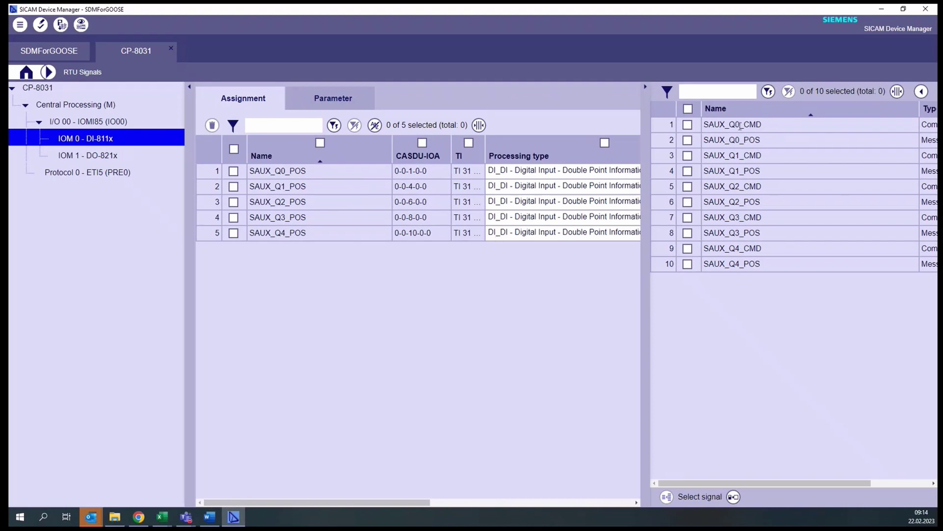
{"action": "left_click_drag", "start_coordinate": [742, 231], "coordinate": [758, 236]}
- Open the signal assignment of the M/PRE0 ETI5 IEC 61850 server for the CTRL logical device and collapse the data model tree
{"action": "left_click", "coordinate": [27, 74]}
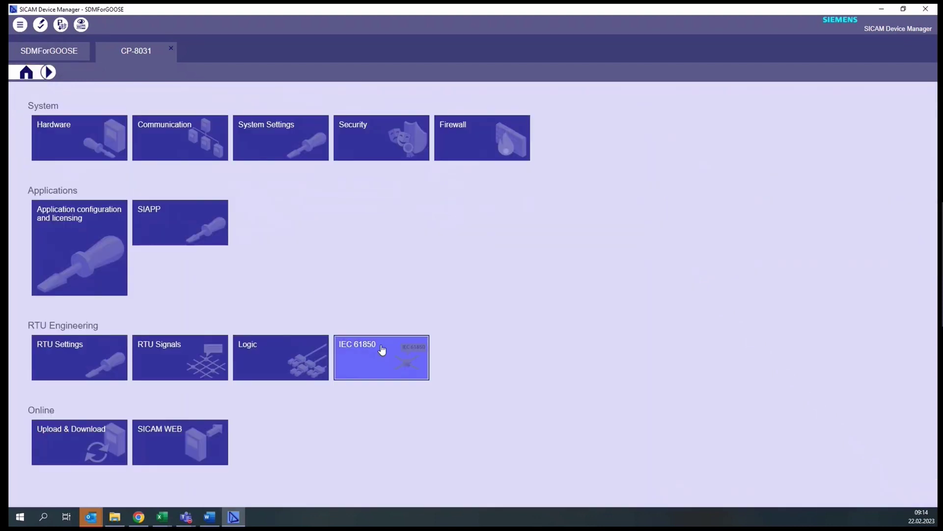
{"action": "left_click", "coordinate": [385, 359]}
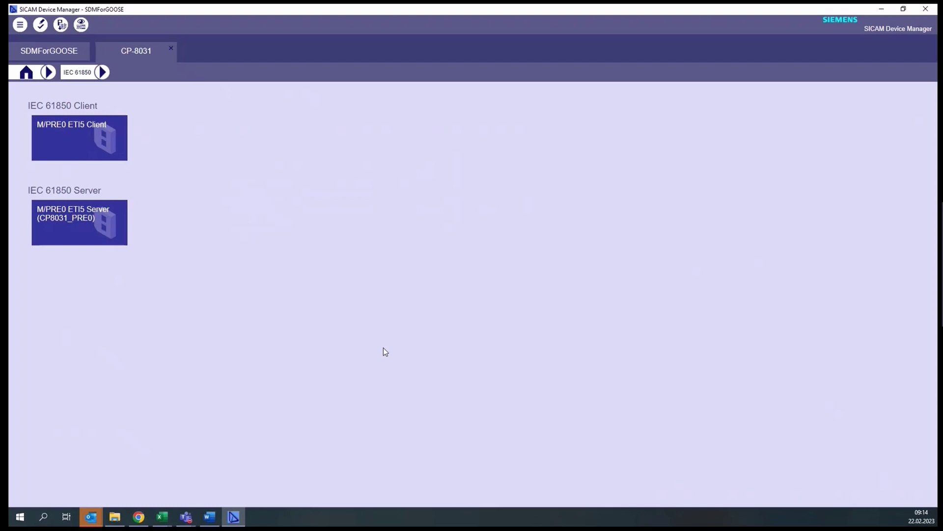
{"action": "left_click", "coordinate": [96, 225]}
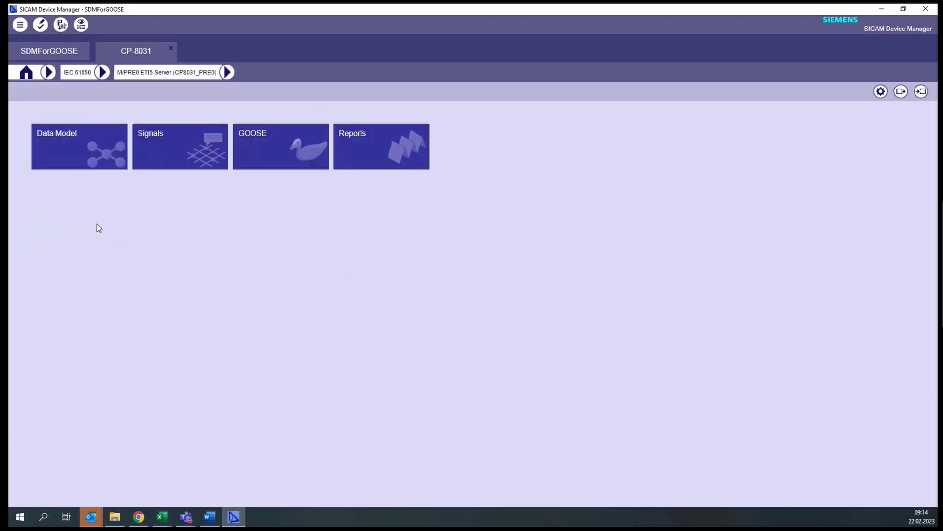
{"action": "left_click", "coordinate": [184, 143]}
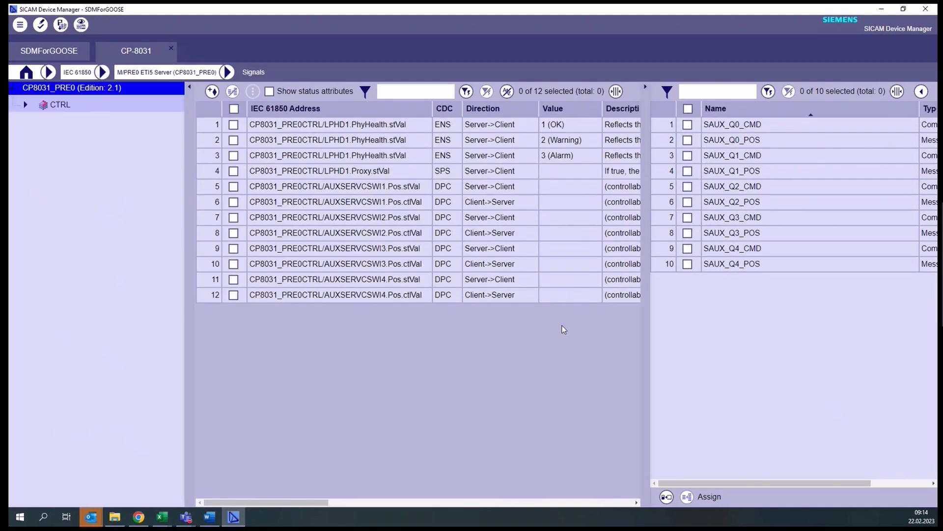
{"action": "left_click", "coordinate": [74, 108]}
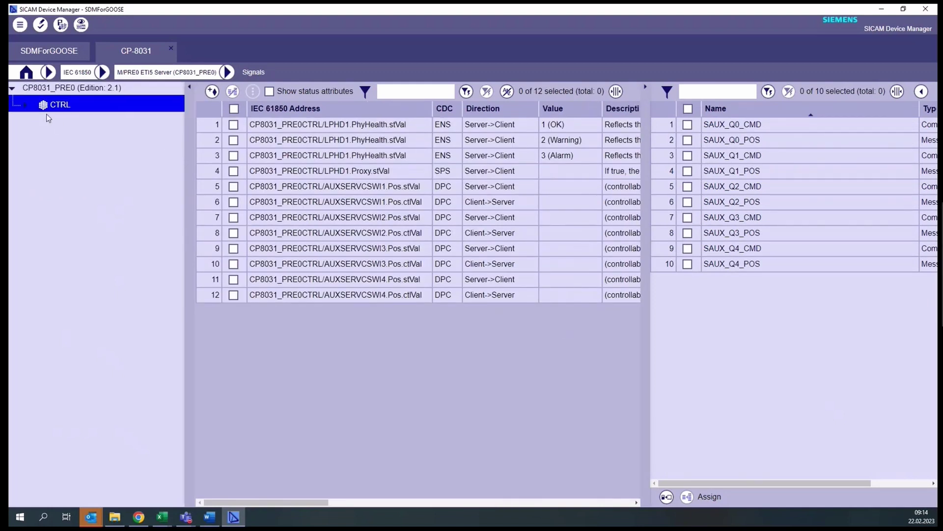
{"action": "left_click", "coordinate": [191, 89]}
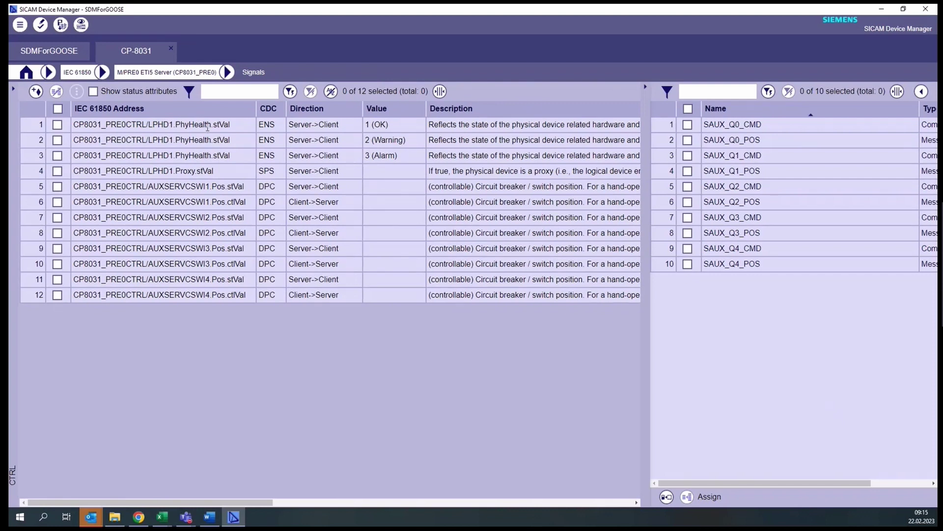
- Assign the position signals SAUX_Q0_POS to SAUX_Q3_POS to the Pos.stVal attributes of AUXSERVCSWI1 to AUXSERVCSWI4, in matching order
{"action": "left_click", "coordinate": [57, 186]}
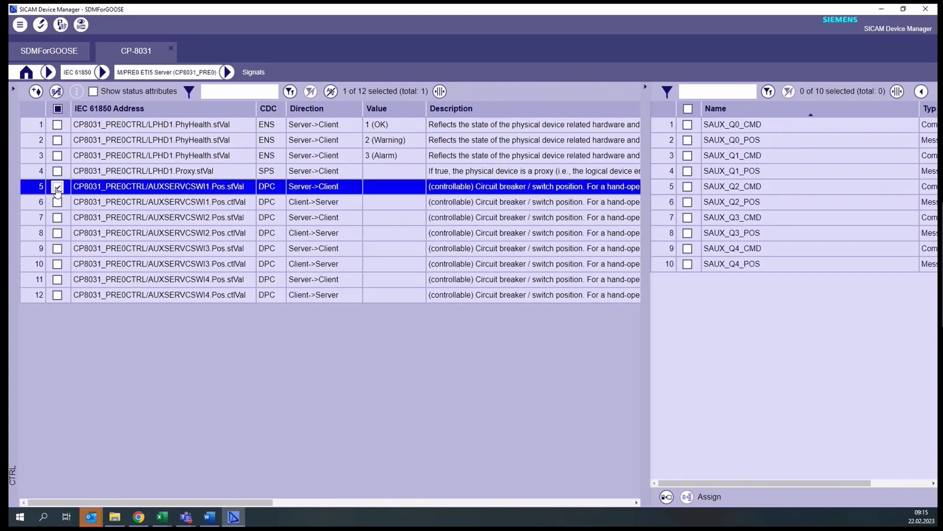
{"action": "left_click", "coordinate": [57, 217]}
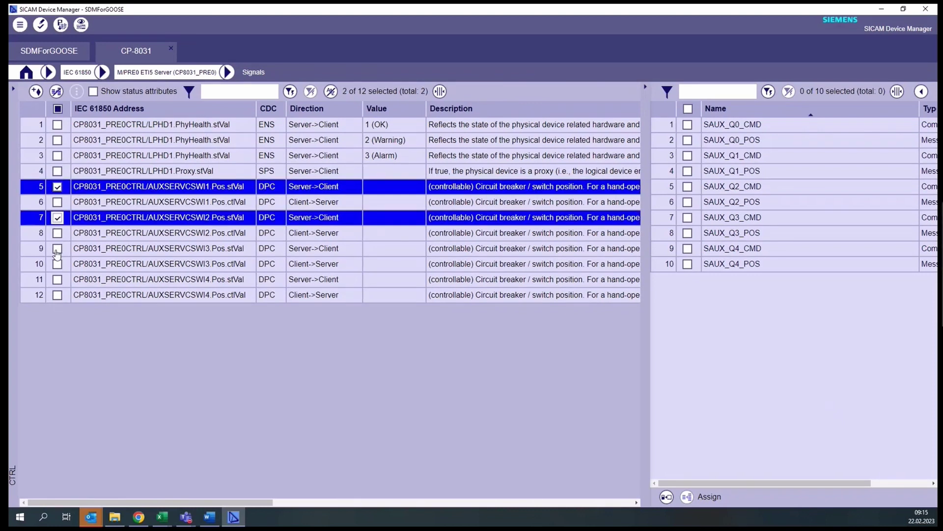
{"action": "left_click", "coordinate": [57, 248]}
{"action": "left_click", "coordinate": [57, 279]}
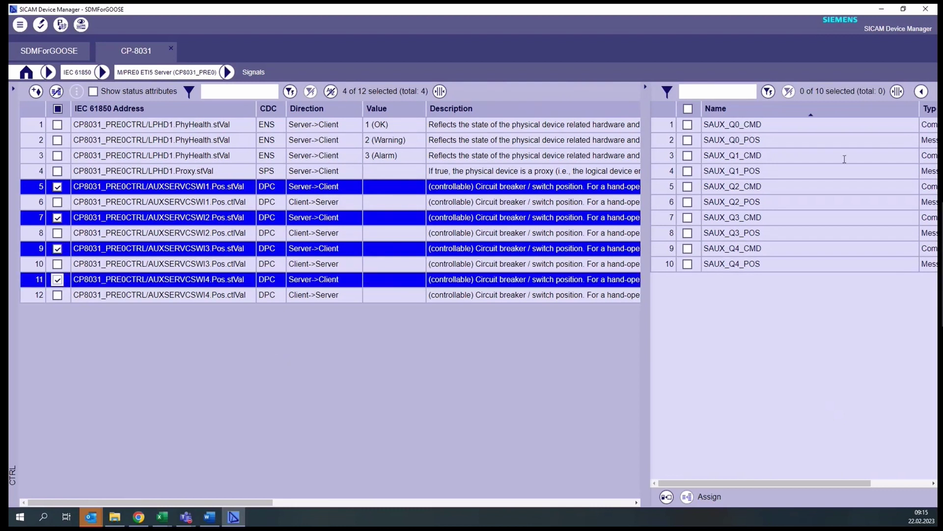
{"action": "left_click", "coordinate": [598, 503]}
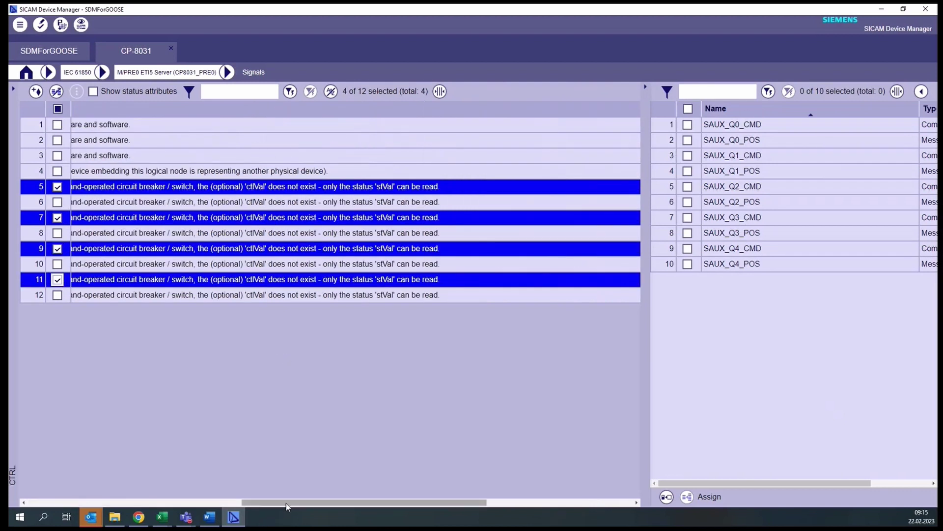
{"action": "left_click", "coordinate": [598, 504]}
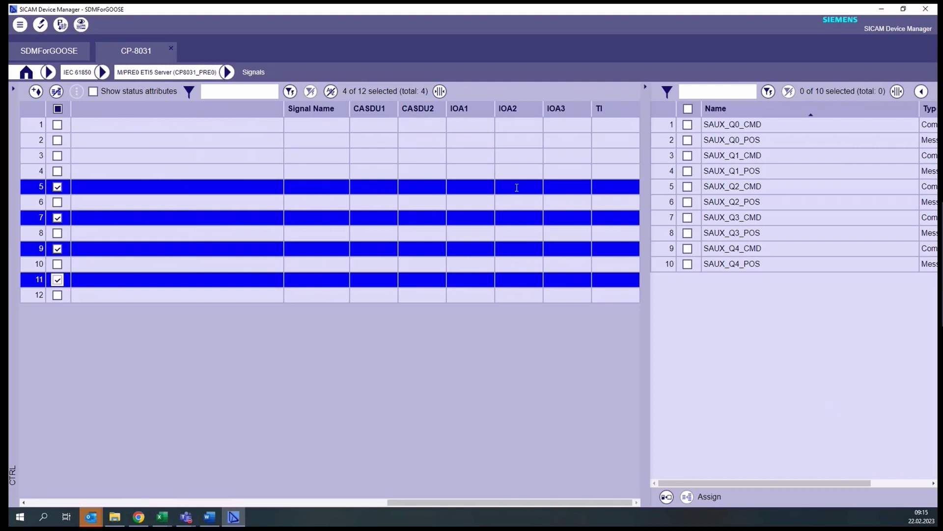
{"action": "left_click_drag", "start_coordinate": [408, 503], "coordinate": [45, 503]}
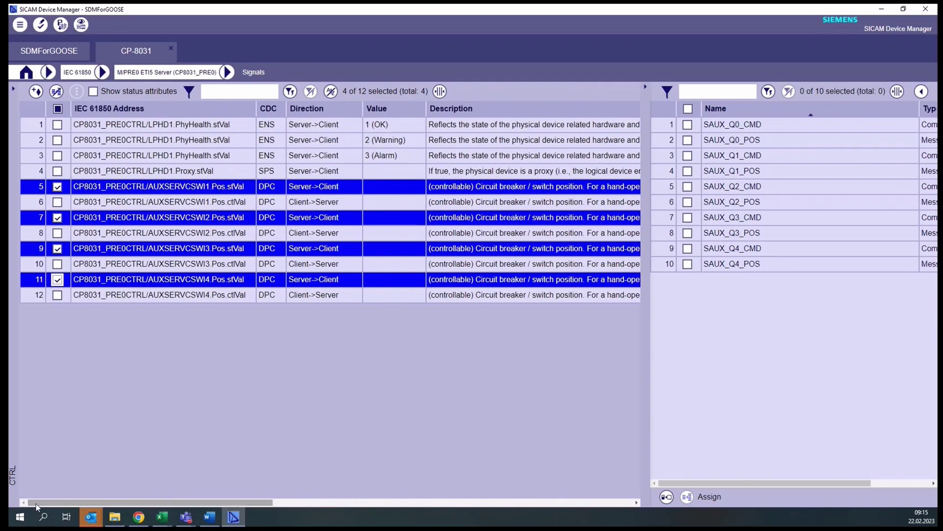
{"action": "left_click", "coordinate": [687, 141]}
{"action": "left_click", "coordinate": [687, 171]}
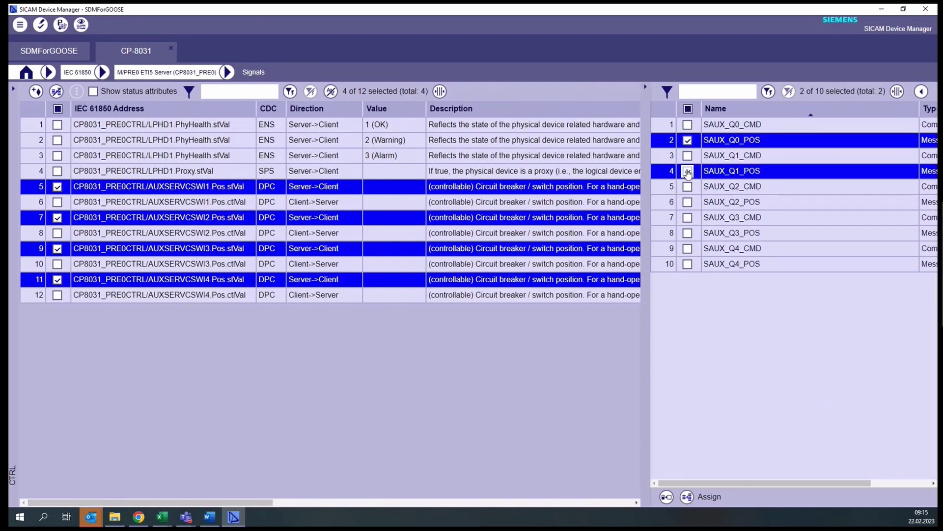
{"action": "left_click", "coordinate": [687, 202]}
{"action": "left_click", "coordinate": [687, 233]}
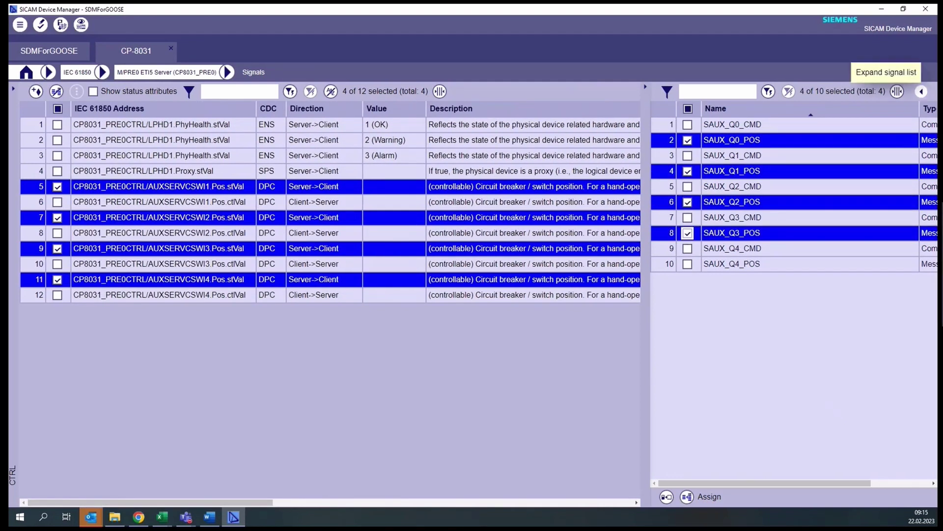
{"action": "left_click_drag", "start_coordinate": [270, 503], "coordinate": [589, 506]}
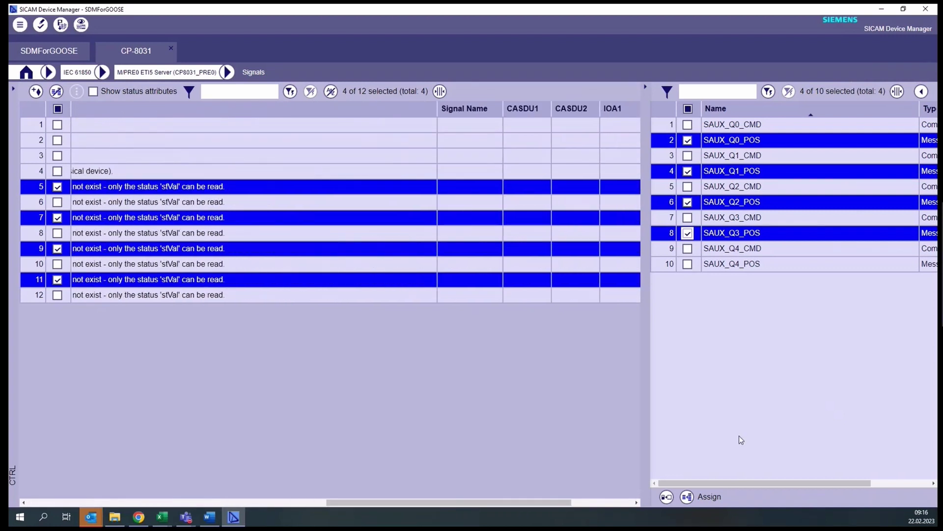
{"action": "left_click", "coordinate": [687, 496]}
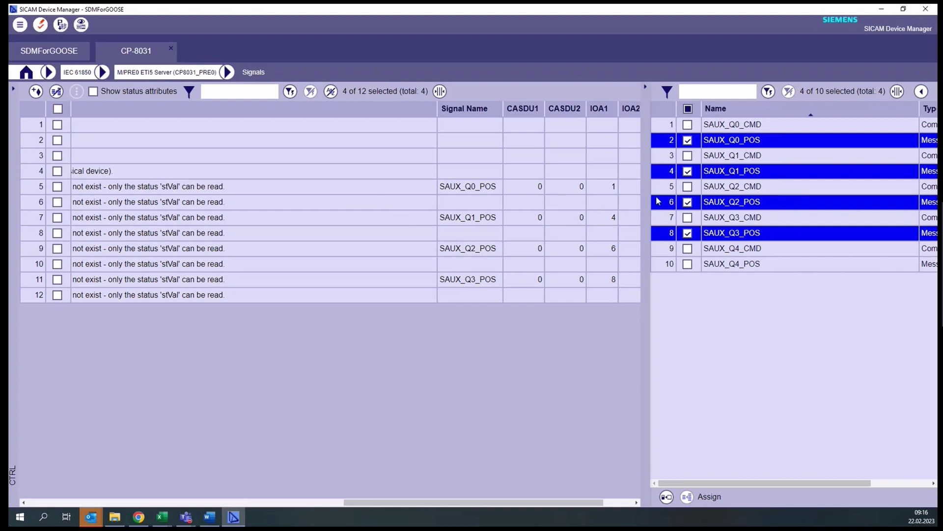
- Assign the command signals SAUX_Q0_CMD to SAUX_Q3_CMD to the Pos.ctlVal attributes of AUXSERVCSWI1 to AUXSERVCSWI4 in matching order and save
{"action": "left_click", "coordinate": [687, 108]}
{"action": "left_click", "coordinate": [688, 108]}
{"action": "left_click", "coordinate": [687, 124]}
{"action": "left_click", "coordinate": [688, 155]}
{"action": "left_click", "coordinate": [687, 187]}
{"action": "left_click", "coordinate": [687, 218]}
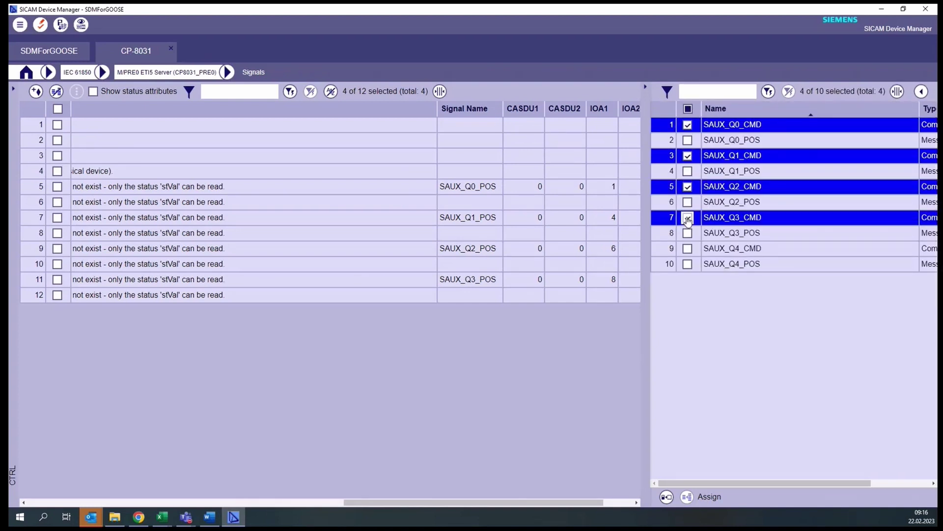
{"action": "left_click_drag", "start_coordinate": [590, 502], "coordinate": [273, 503]}
{"action": "left_click", "coordinate": [57, 202]}
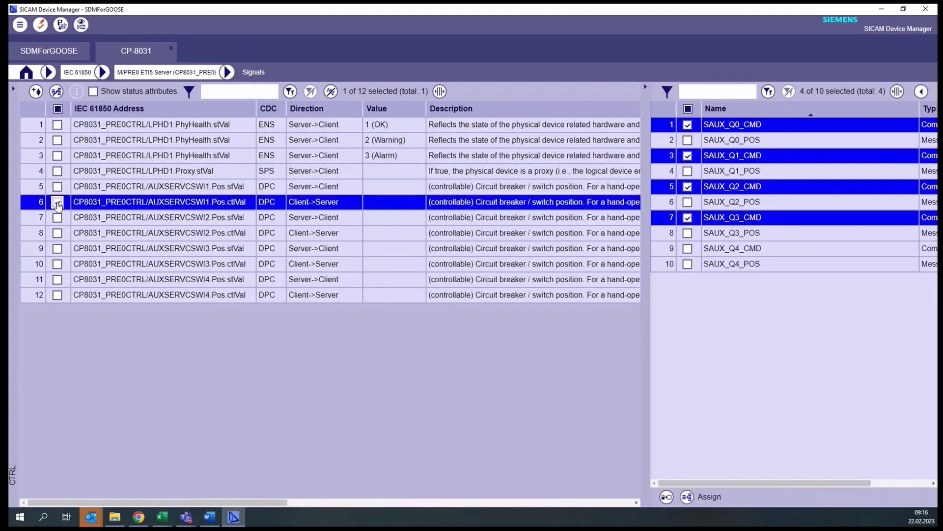
{"action": "left_click", "coordinate": [57, 232]}
{"action": "left_click", "coordinate": [57, 264]}
{"action": "left_click", "coordinate": [57, 295]}
{"action": "left_click_drag", "start_coordinate": [147, 502], "coordinate": [594, 500]}
{"action": "left_click", "coordinate": [687, 496]}
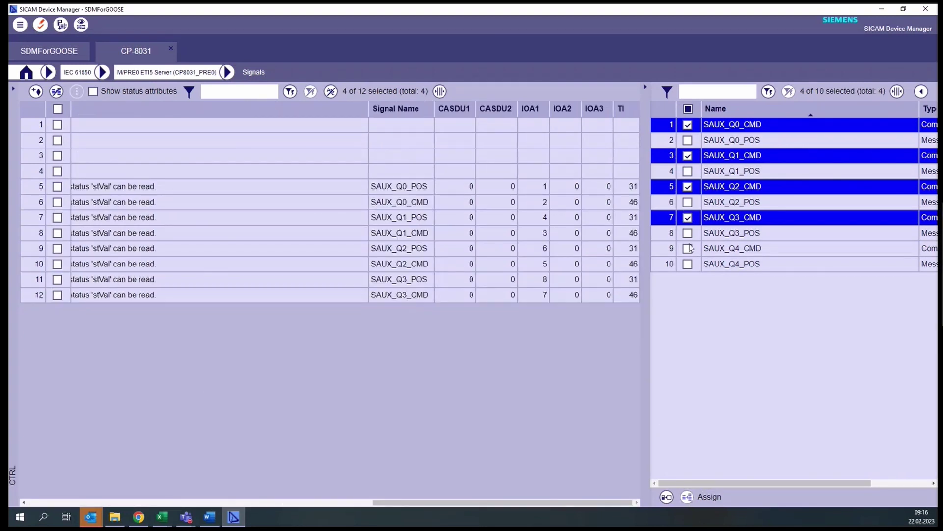
{"action": "left_click", "coordinate": [41, 24]}
- Export the M/PRE0 ETI5 server's IID file as CP8031_PRE0.iid to C:\Temp\sdmforgoose
{"action": "left_click", "coordinate": [77, 72]}
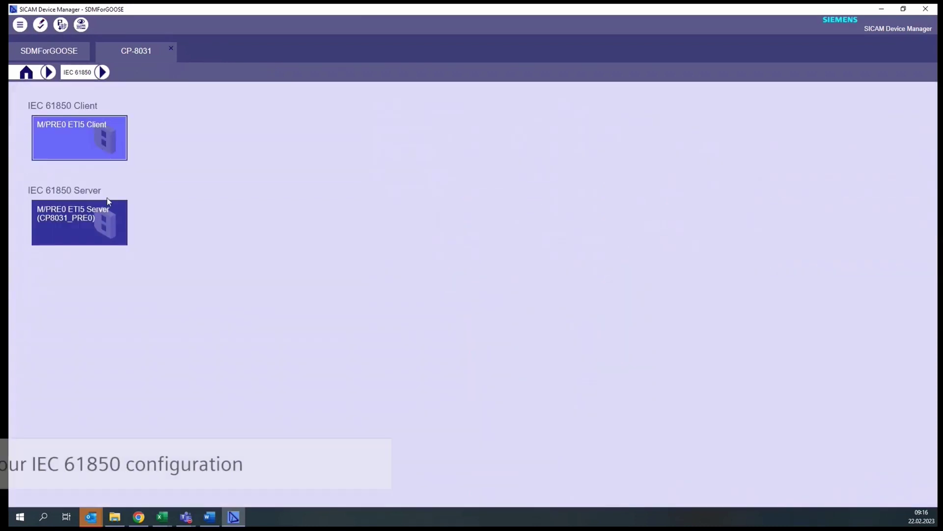
{"action": "left_click", "coordinate": [102, 227]}
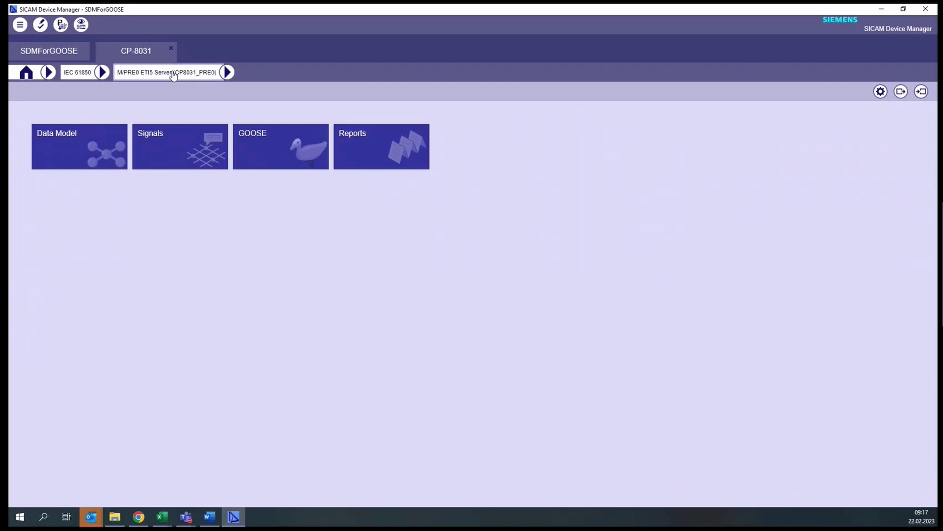
{"action": "left_click", "coordinate": [80, 73]}
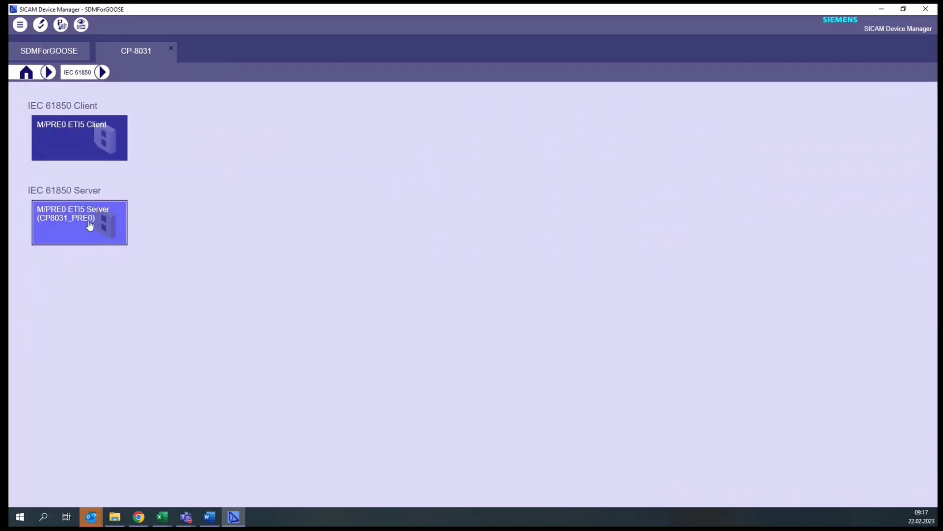
{"action": "left_click", "coordinate": [90, 226]}
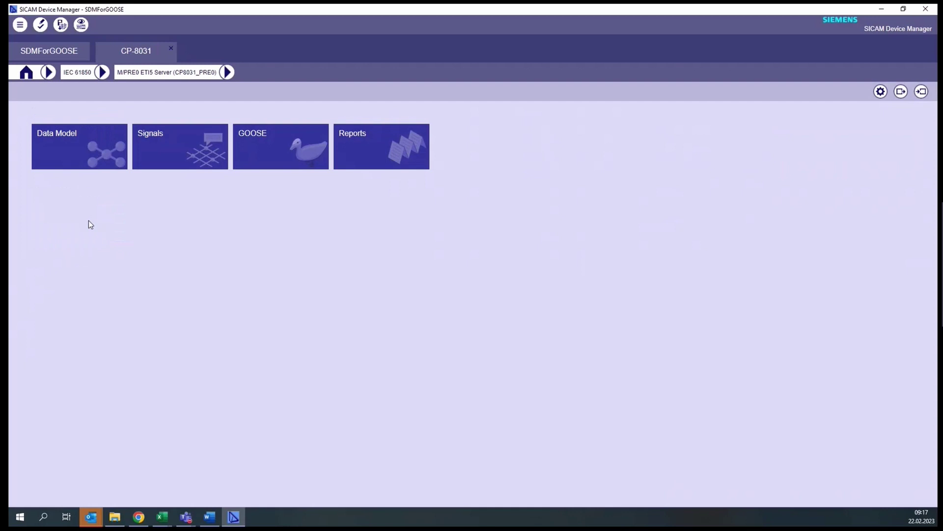
{"action": "left_click", "coordinate": [901, 92]}
{"action": "left_click", "coordinate": [420, 203]}
{"action": "double_click", "coordinate": [396, 202]}
{"action": "type", "text": "sdmforgoose"}
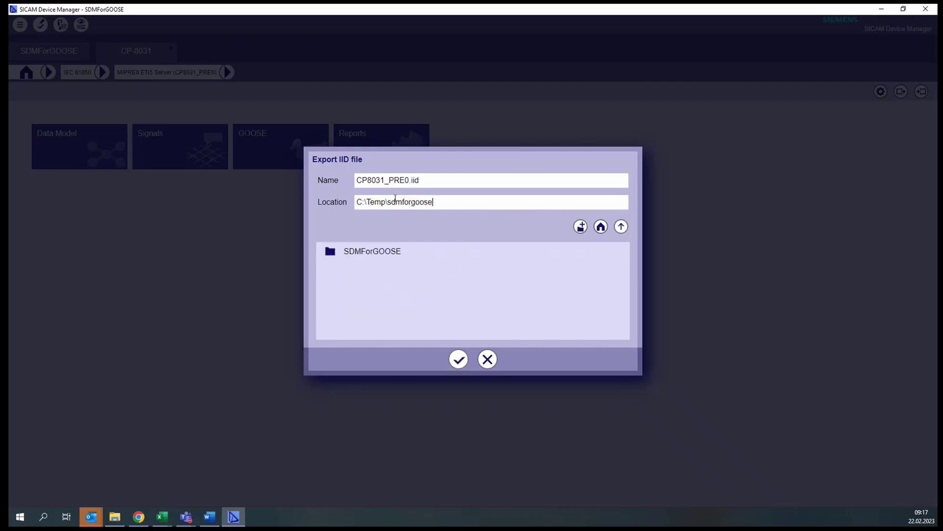
{"action": "left_click", "coordinate": [459, 361]}
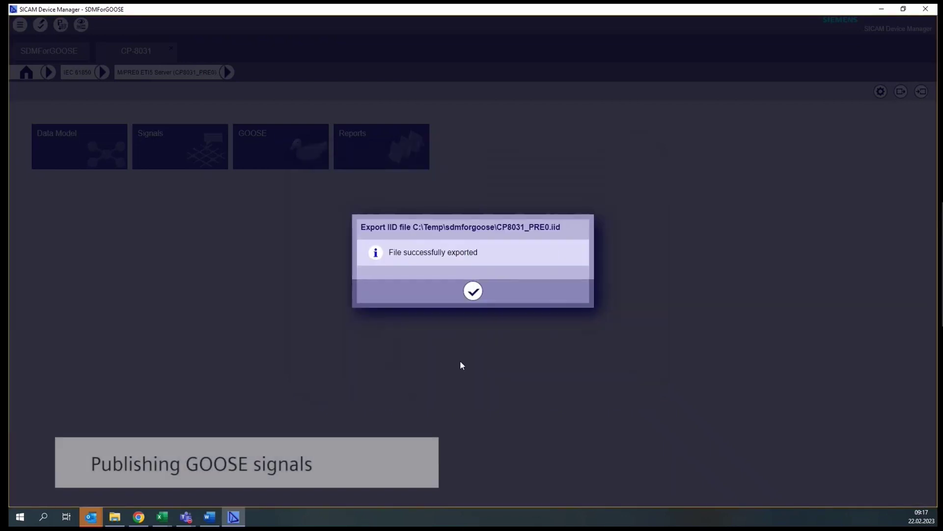
{"action": "left_click", "coordinate": [473, 293]}
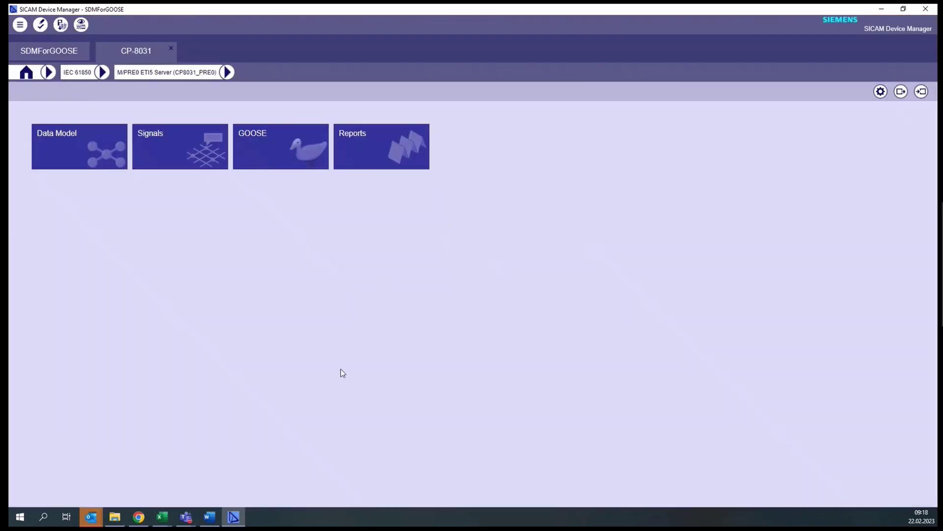
- Switch to the IEC 61850 System Configurator
{"action": "left_click", "coordinate": [21, 516]}
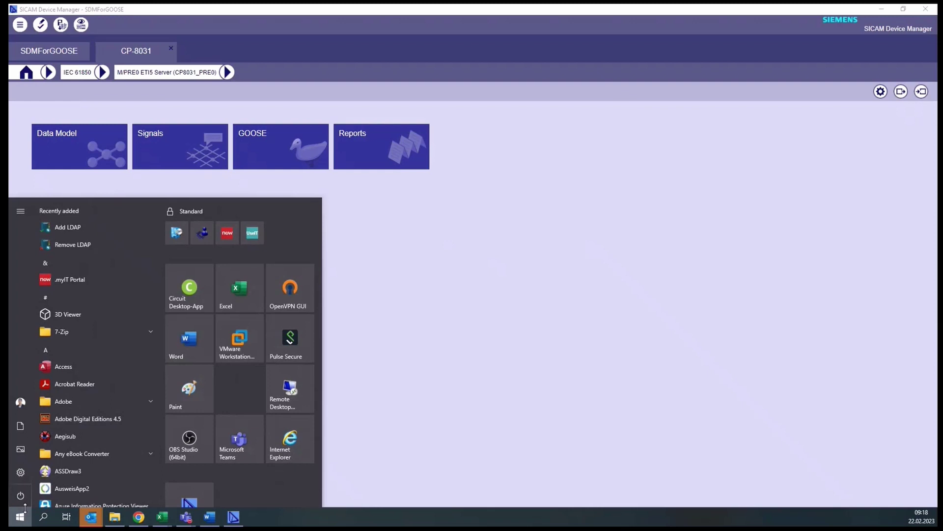
{"action": "type", "text": "iec"}
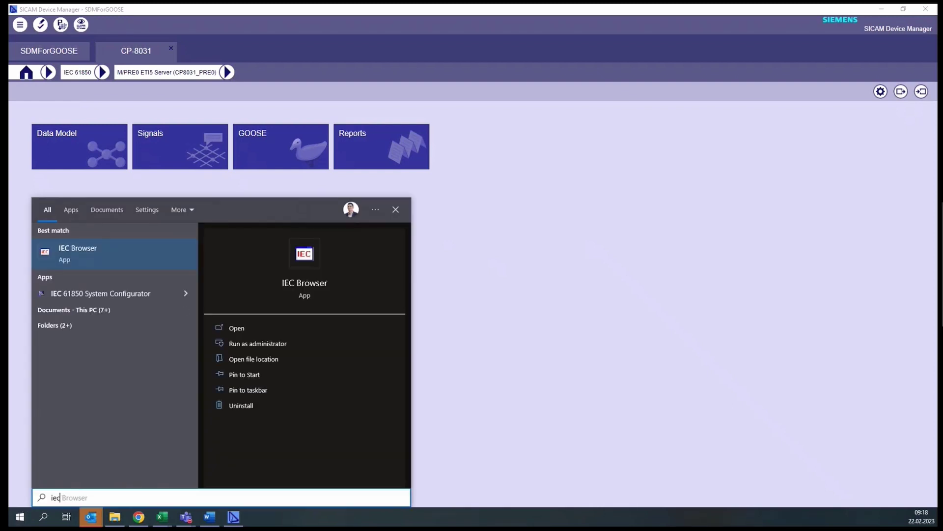
{"action": "left_click", "coordinate": [141, 293]}
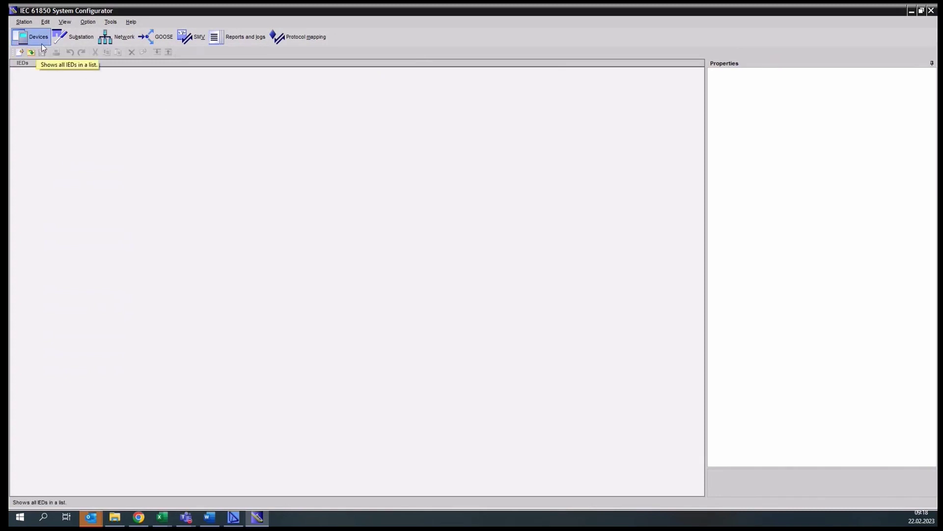
- Create a new IEC 61850 station with project name SDMForGOOSE, path C:\Temp\SDMForGOOSE and Edition 2.1
{"action": "left_click", "coordinate": [26, 21]}
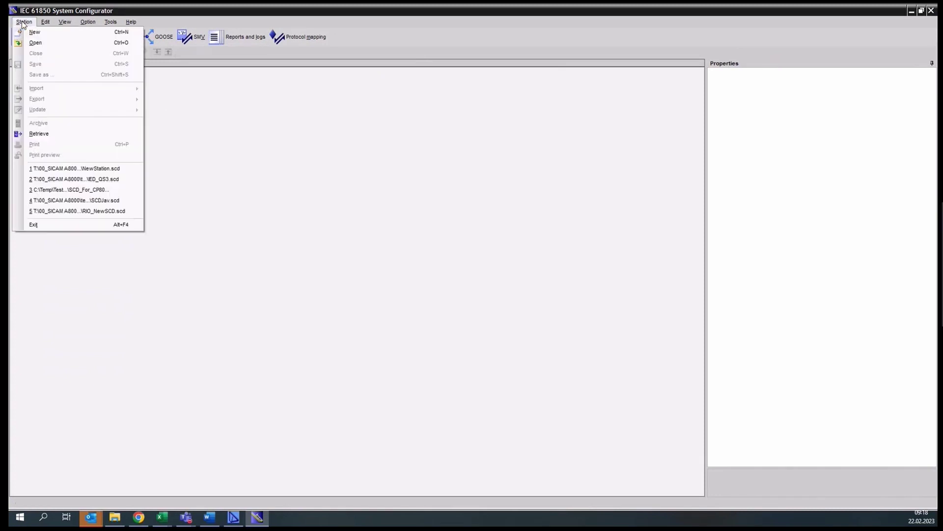
{"action": "left_click", "coordinate": [35, 32]}
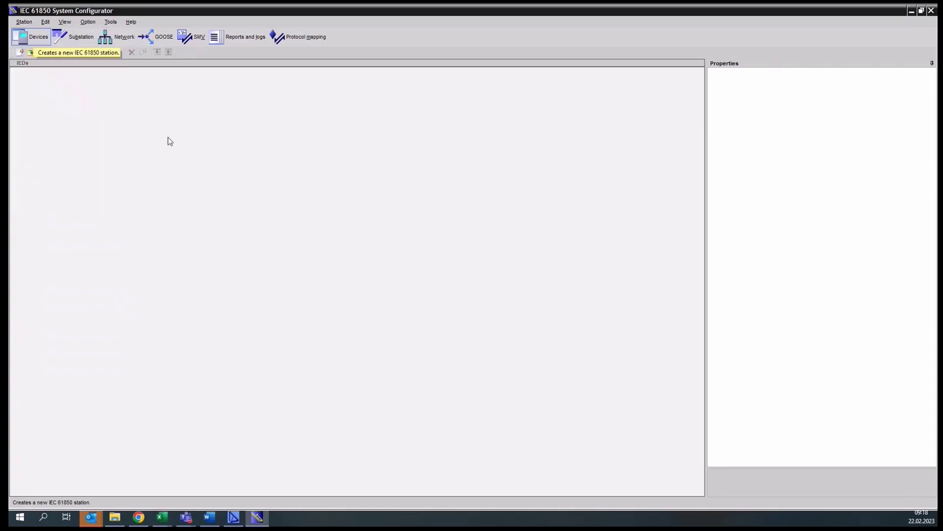
{"action": "left_click", "coordinate": [557, 248]}
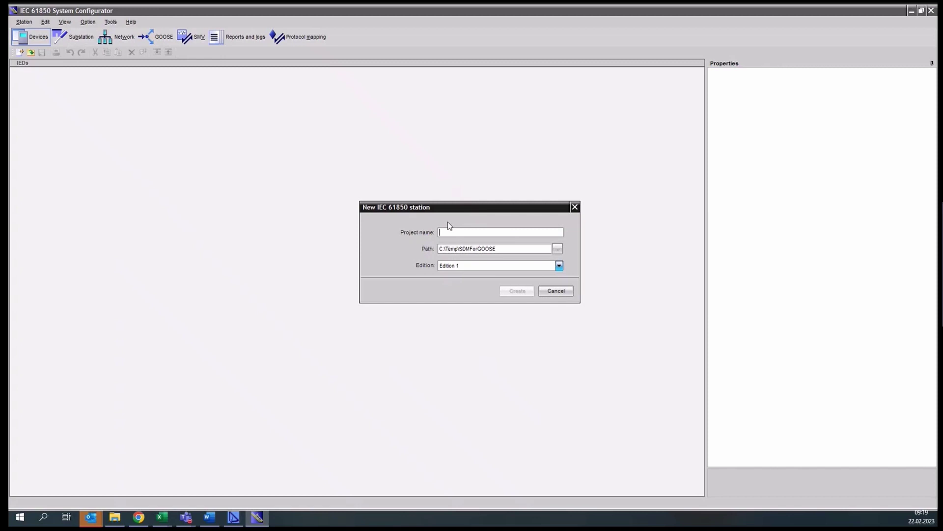
{"action": "type", "text": "C:\\Temp\\SDMForGOOSE\\SDMForGOOSE"}
{"action": "key", "text": "BackSpace"}
{"action": "key", "text": "BackSpace"}
{"action": "key", "text": "BackSpace"}
{"action": "key", "text": "BackSpace"}
{"action": "key", "text": "BackSpace"}
{"action": "key", "text": "BackSpace"}
{"action": "key", "text": "BackSpace"}
{"action": "key", "text": "BackSpace"}
{"action": "key", "text": "BackSpace"}
{"action": "key", "text": "BackSpace"}
{"action": "key", "text": "BackSpace"}
{"action": "key", "text": "BackSpace"}
{"action": "key", "text": "BackSpace"}
{"action": "key", "text": "BackSpace"}
{"action": "key", "text": "BackSpace"}
{"action": "key", "text": "BackSpace"}
{"action": "key", "text": "BackSpace"}
{"action": "key", "text": "BackSpace"}
{"action": "key", "text": "BackSpace"}
{"action": "key", "text": "BackSpace"}
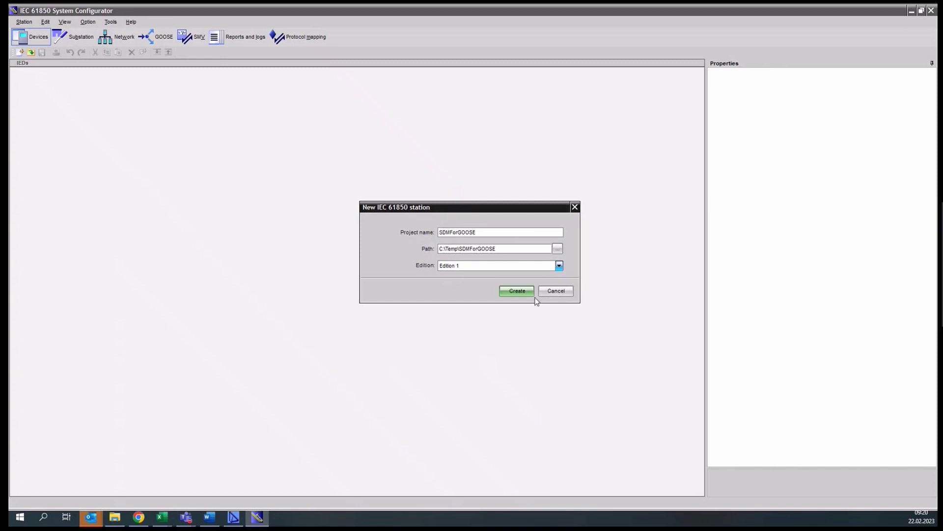
{"action": "left_click", "coordinate": [559, 267]}
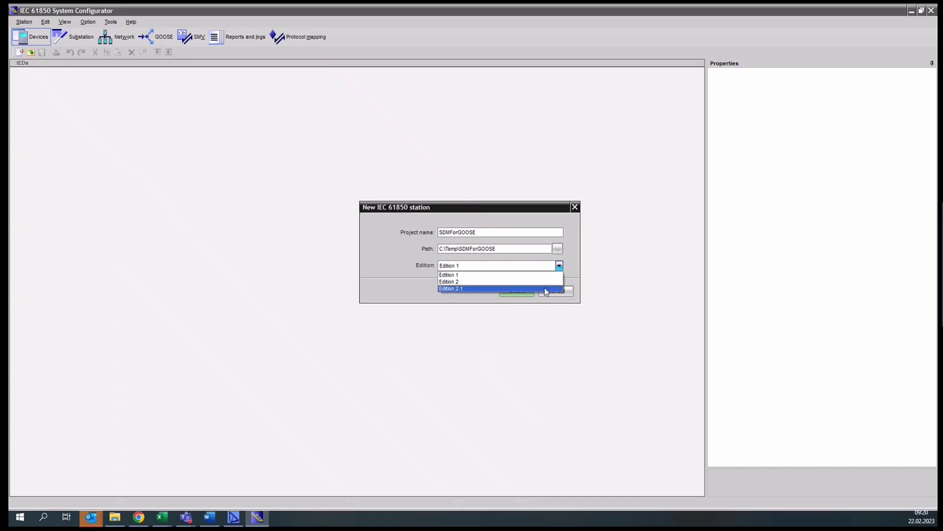
{"action": "left_click", "coordinate": [544, 288]}
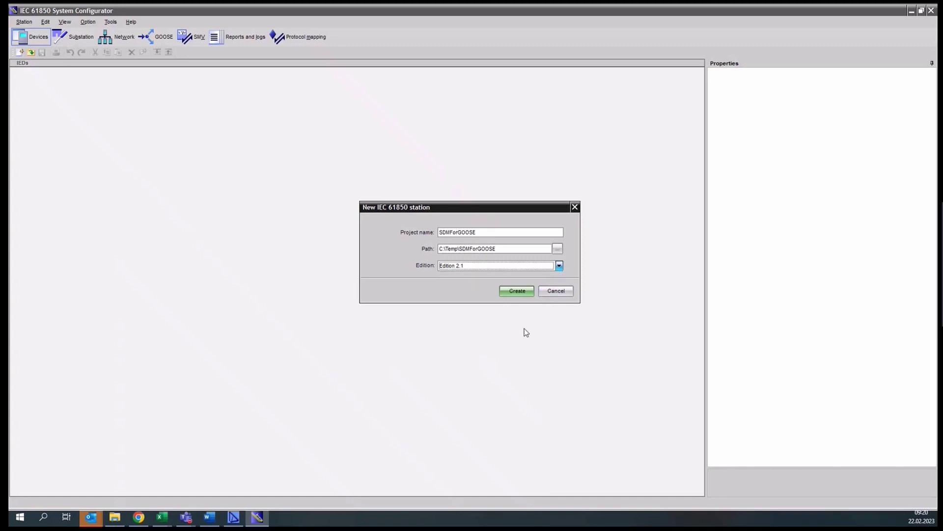
{"action": "left_click", "coordinate": [520, 294]}
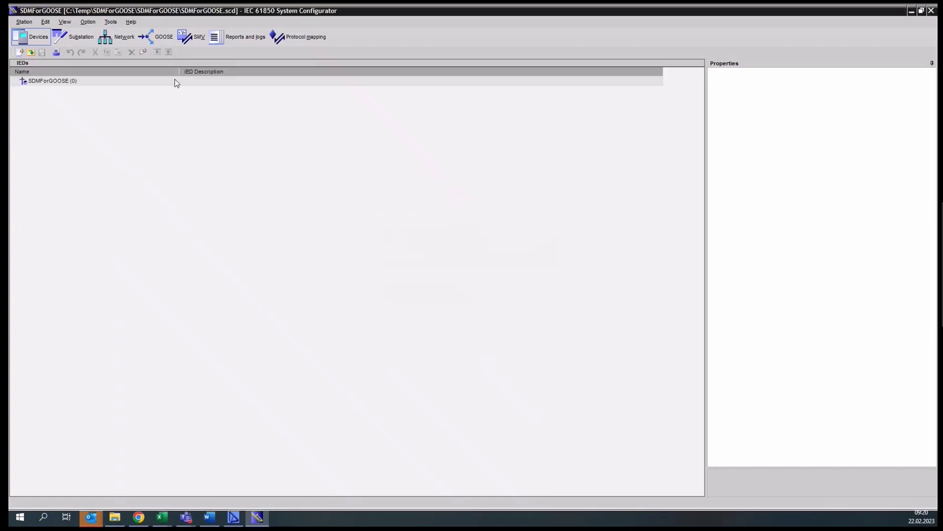
- Add the IEC 61850 device described in C:\Temp\SDMForGOOSE\CP8031_PRE0.iid to the SDMForGOOSE station
{"action": "left_click", "coordinate": [53, 82]}
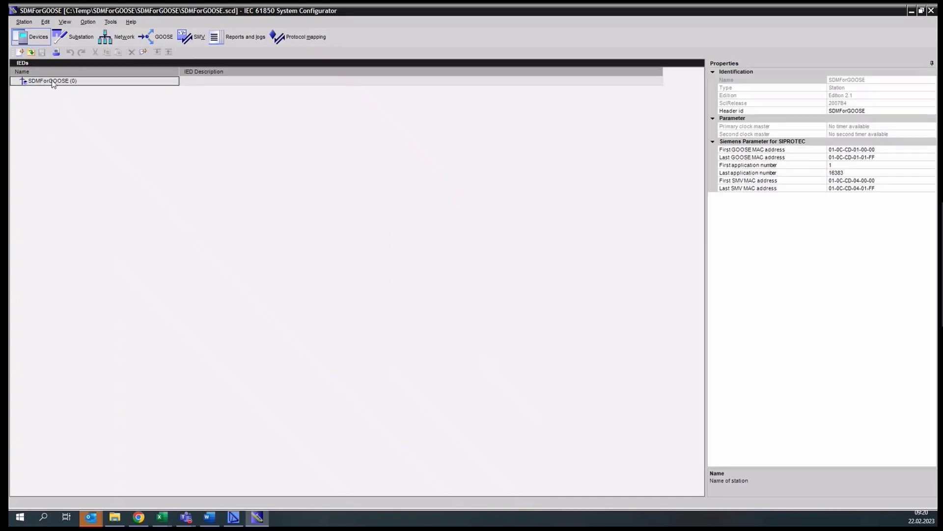
{"action": "right_click", "coordinate": [50, 83]}
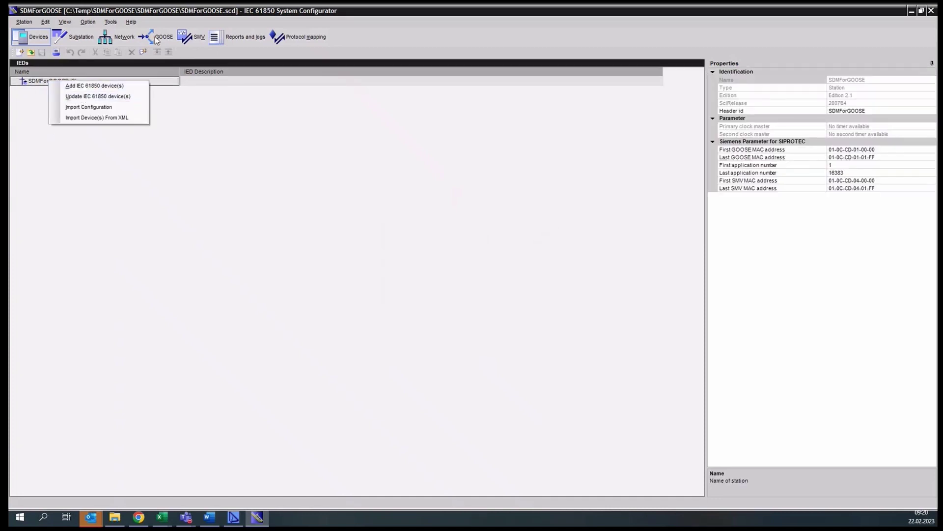
{"action": "left_click", "coordinate": [113, 86]}
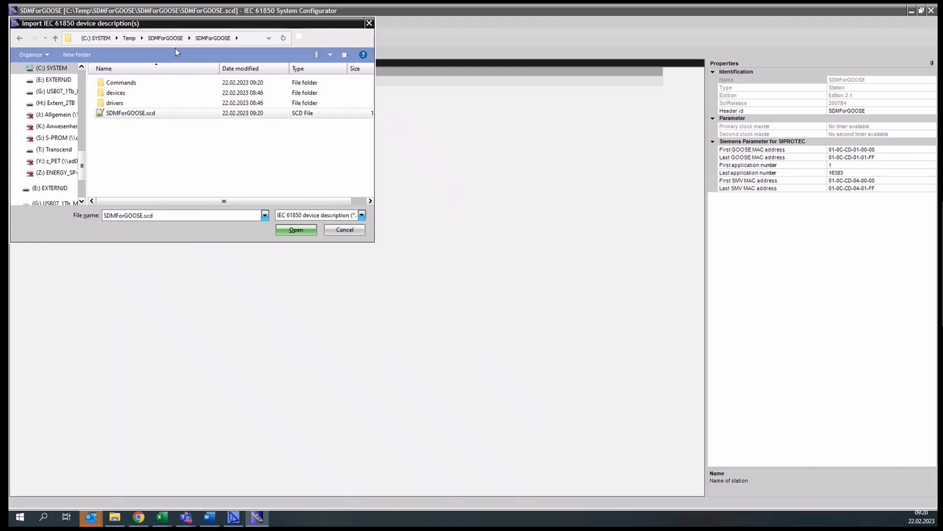
{"action": "left_click", "coordinate": [165, 38]}
{"action": "left_click", "coordinate": [138, 92]}
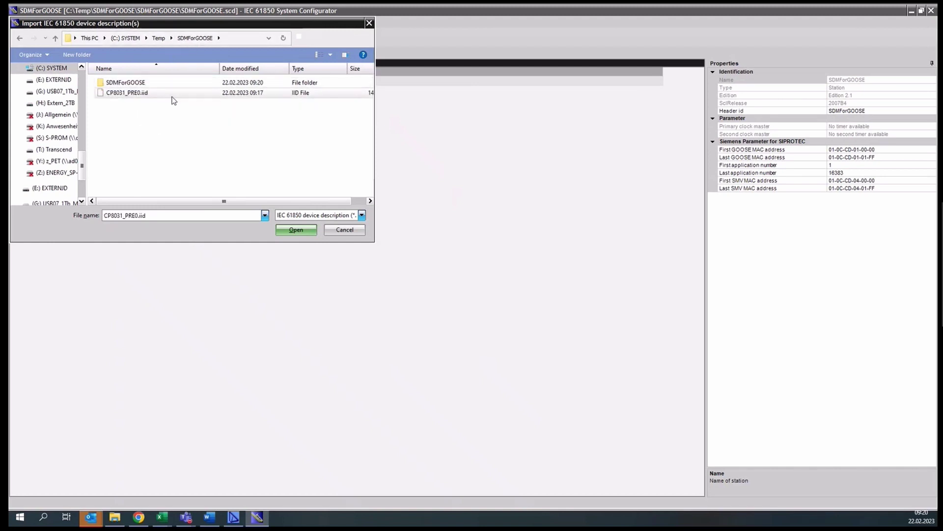
{"action": "left_click", "coordinate": [296, 229]}
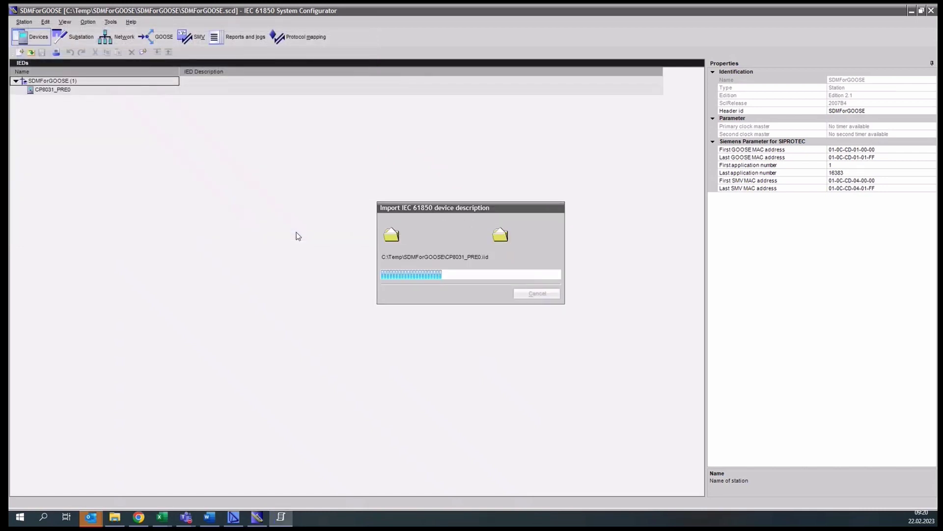
- Add a GOOSE application to the SDMForGOOSE station
{"action": "left_click", "coordinate": [159, 37]}
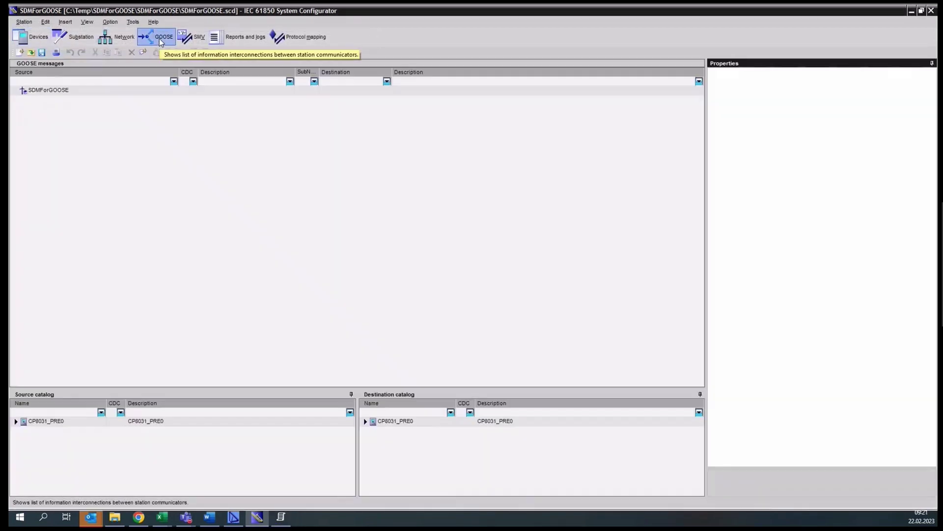
{"action": "left_click", "coordinate": [32, 91]}
{"action": "right_click", "coordinate": [33, 92]}
{"action": "left_click", "coordinate": [56, 93]}
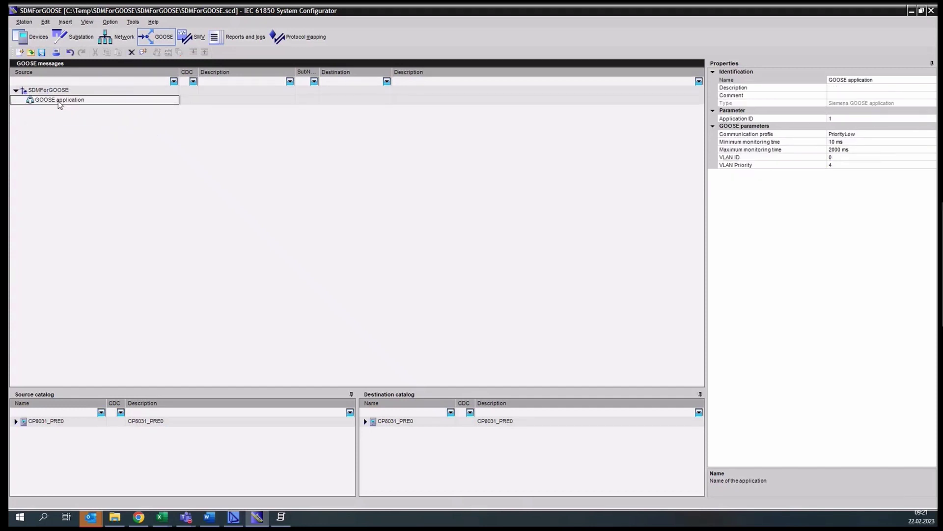
- Add the Pos data objects of AUXSERVCSWI1 to AUXSERVCSWI4 as sources in the GOOSE application and save the station
{"action": "left_click", "coordinate": [15, 421]}
{"action": "left_click", "coordinate": [22, 430]}
{"action": "double_click", "coordinate": [44, 458]}
{"action": "left_click_drag", "start_coordinate": [54, 476], "coordinate": [68, 101]}
{"action": "left_click", "coordinate": [61, 485]}
{"action": "left_click_drag", "start_coordinate": [49, 477], "coordinate": [64, 112]}
{"action": "left_click_drag", "start_coordinate": [53, 472], "coordinate": [76, 116]}
{"action": "left_click", "coordinate": [31, 483]}
{"action": "left_click_drag", "start_coordinate": [52, 481], "coordinate": [113, 122]}
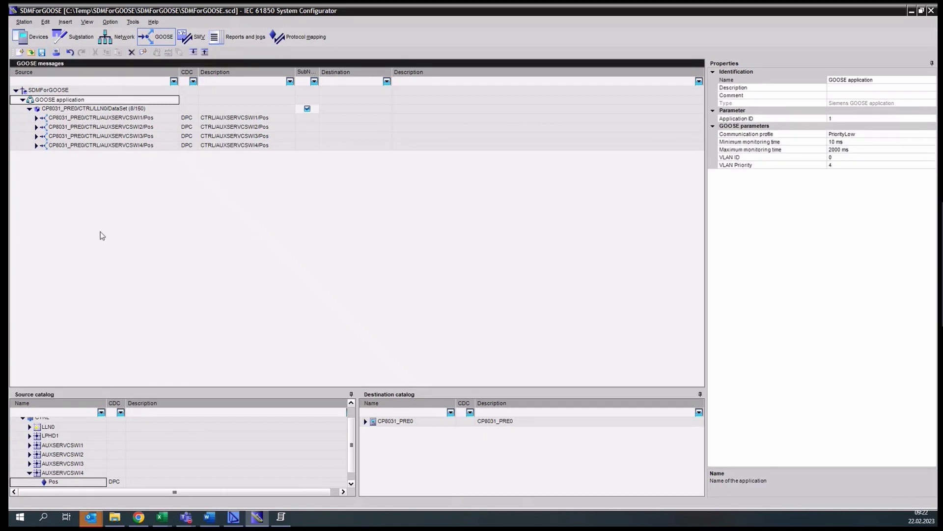
{"action": "key", "text": "ctrl+s"}
- Switch to SICAM Device Manager and update the M/PRE0 ETI5 server from SDMForGOOSE.scd, completing all wizard stages
{"action": "left_click", "coordinate": [234, 517]}
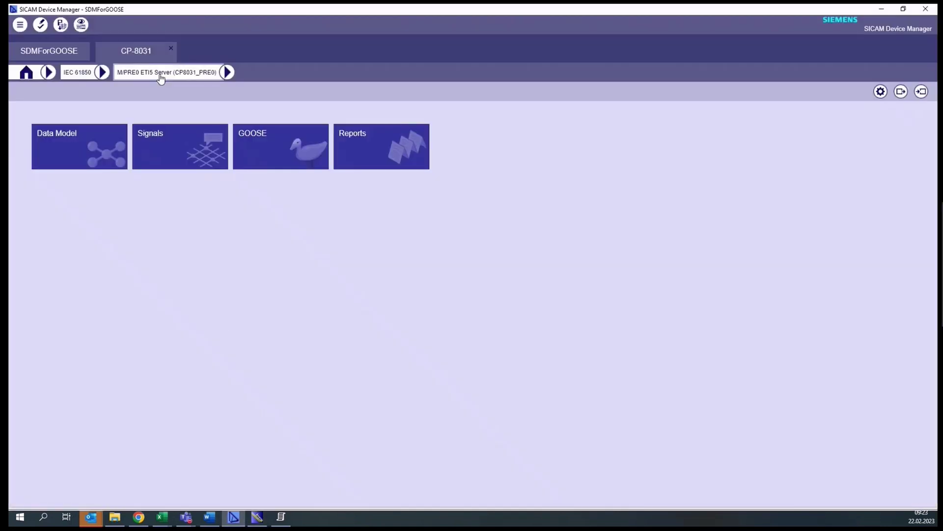
{"action": "left_click", "coordinate": [80, 75]}
{"action": "left_click", "coordinate": [78, 221]}
{"action": "left_click", "coordinate": [921, 92]}
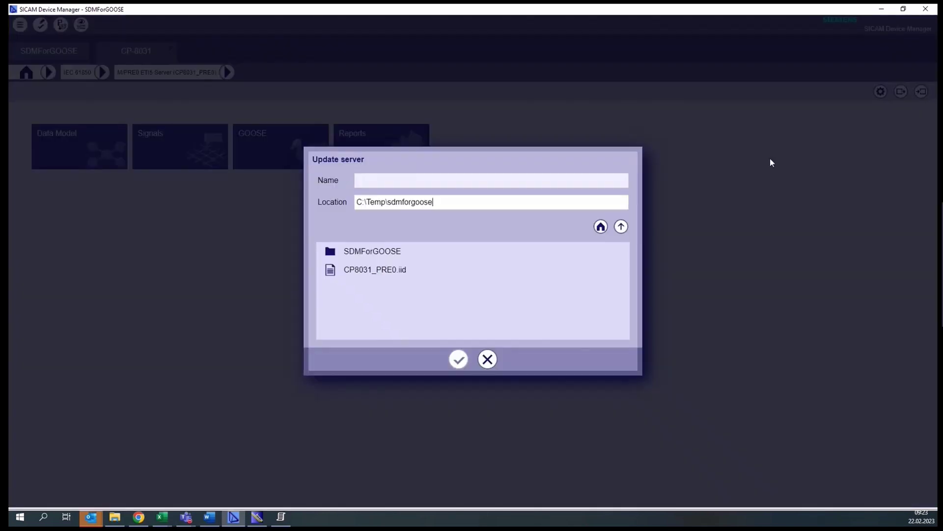
{"action": "double_click", "coordinate": [506, 252]}
{"action": "left_click", "coordinate": [383, 306]}
{"action": "left_click", "coordinate": [458, 359]}
{"action": "left_click", "coordinate": [470, 486]}
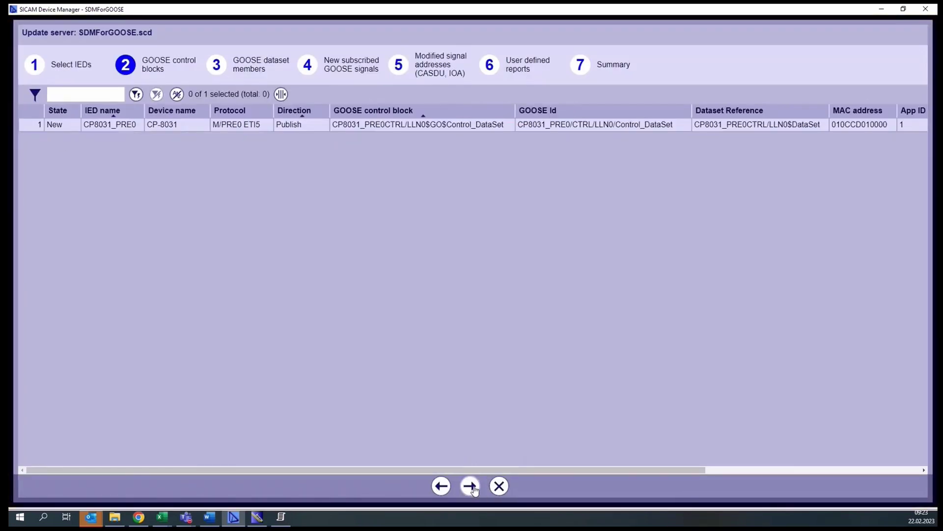
{"action": "left_click", "coordinate": [471, 486]}
{"action": "left_click", "coordinate": [471, 486]}
{"action": "left_click", "coordinate": [471, 487]}
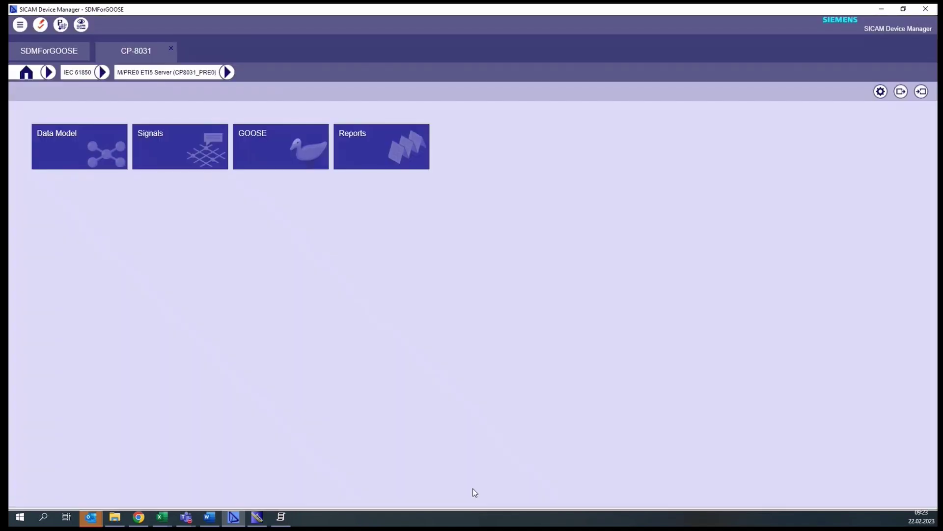
- Review the server's GOOSE configuration and list all data attributes of CP8031_PRE0 in its data model
{"action": "left_click", "coordinate": [295, 148]}
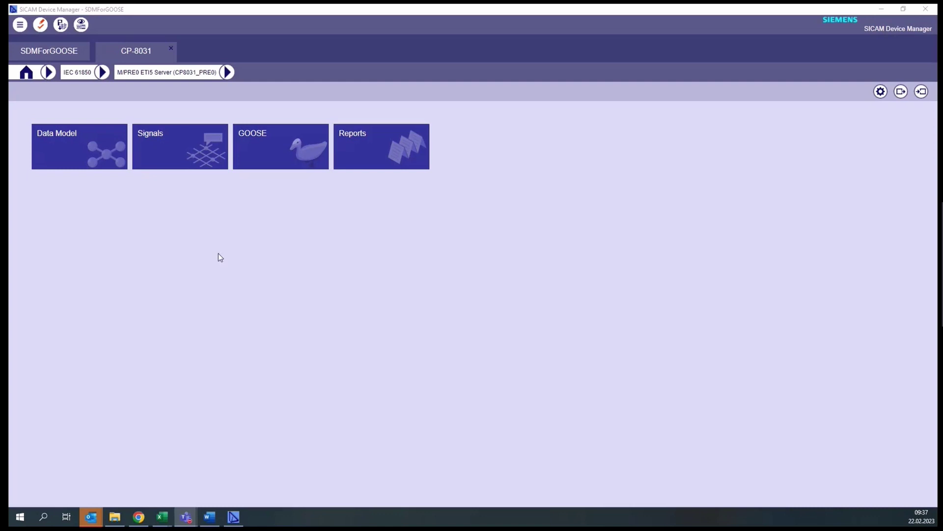
{"action": "left_click", "coordinate": [95, 150]}
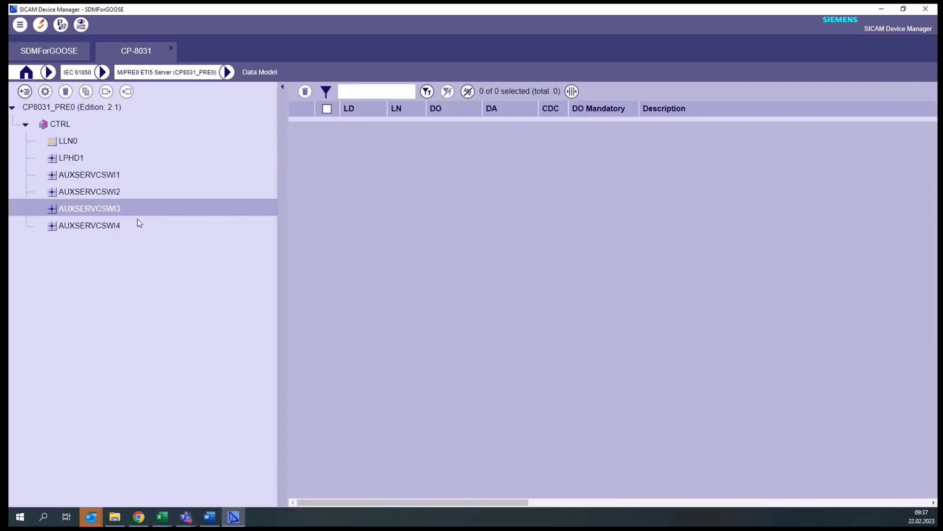
{"action": "left_click", "coordinate": [69, 108]}
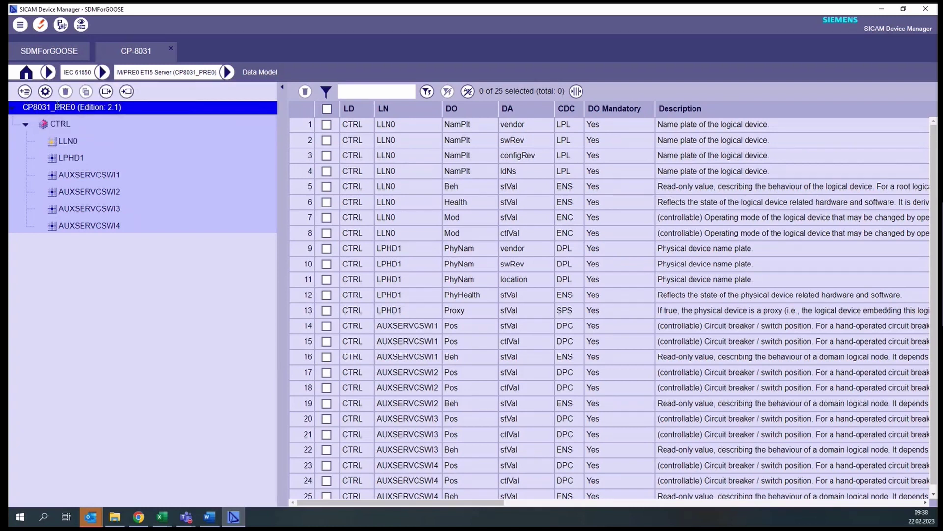
- Create a logical device named BCU_7SJ in the CP8031_PRE0 data model
{"action": "left_click", "coordinate": [25, 92]}
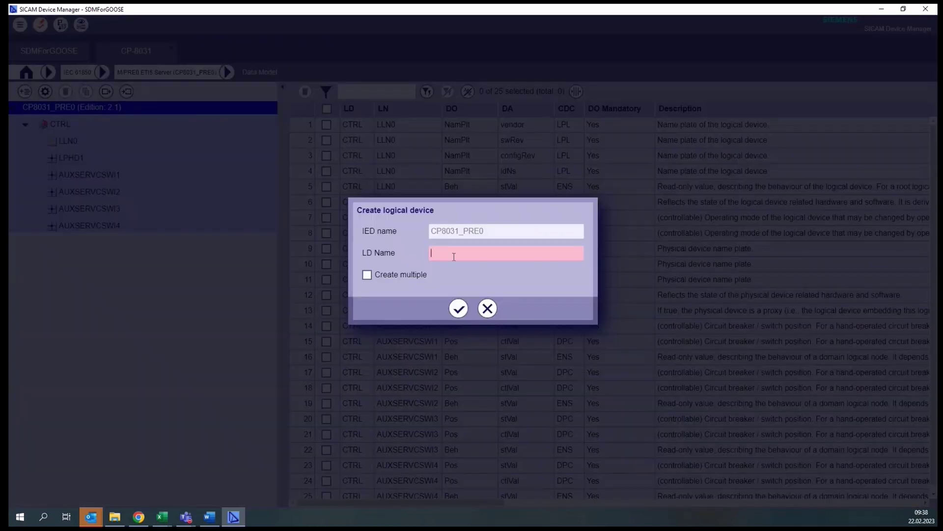
{"action": "mouse_move", "coordinate": [451, 257]}
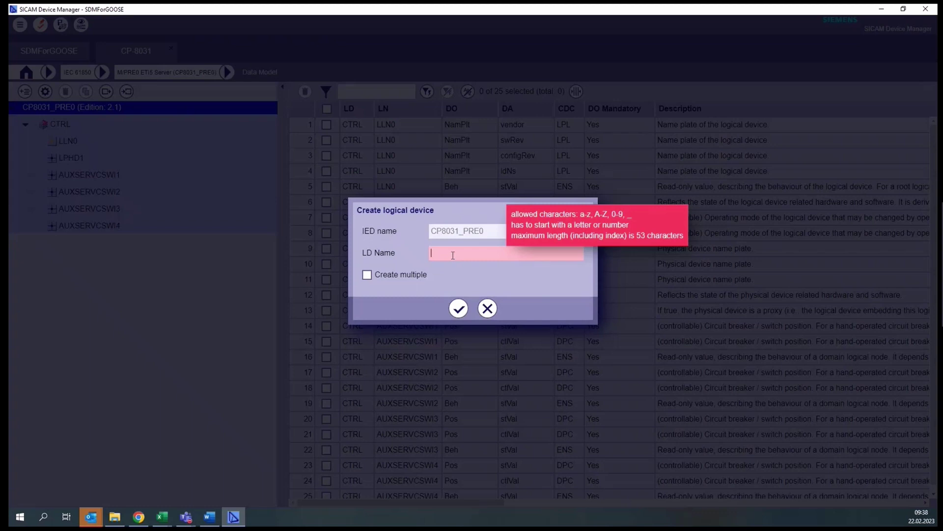
{"action": "type", "text": "BCU"}
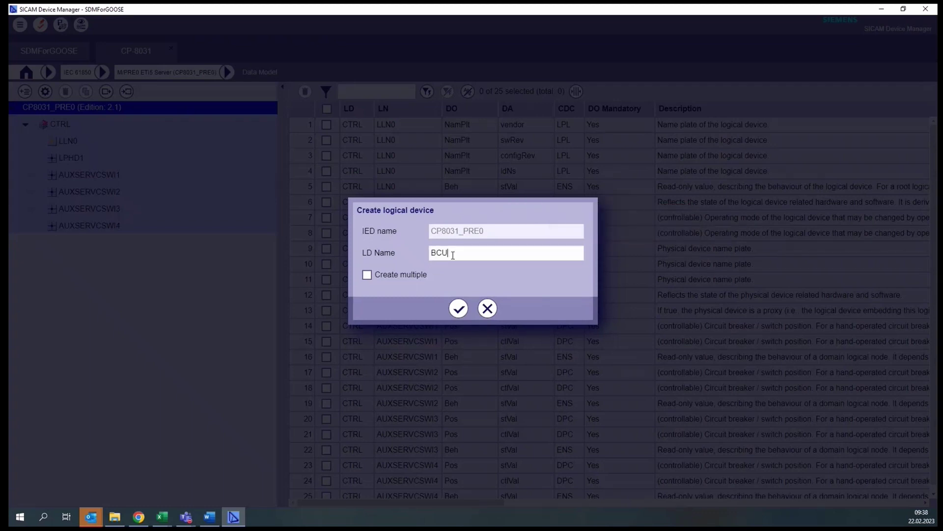
{"action": "type", "text": "_7SJ"}
{"action": "left_click", "coordinate": [459, 308]}
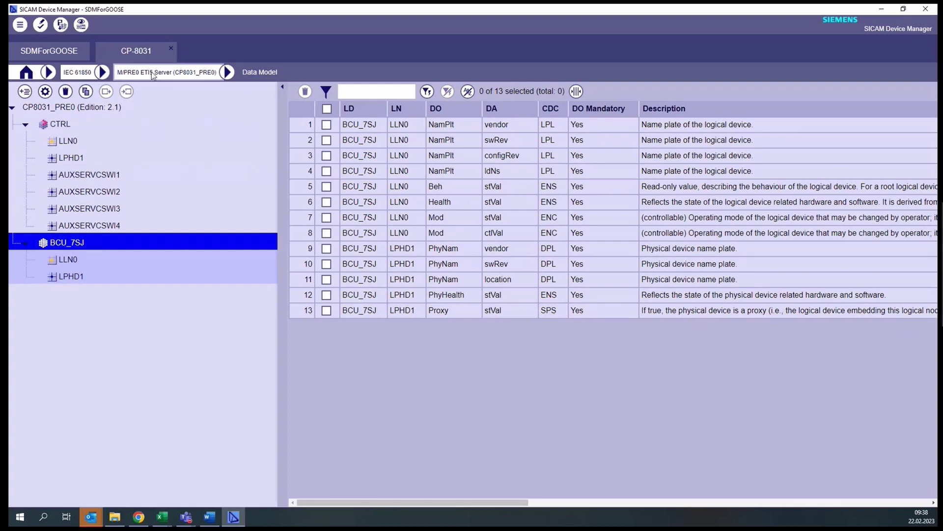
- Create a new signal for the unassigned data attribute BCU_7SJ/LPHD1.Proxy.stVal in the server's signal assignment
{"action": "left_click", "coordinate": [153, 74]}
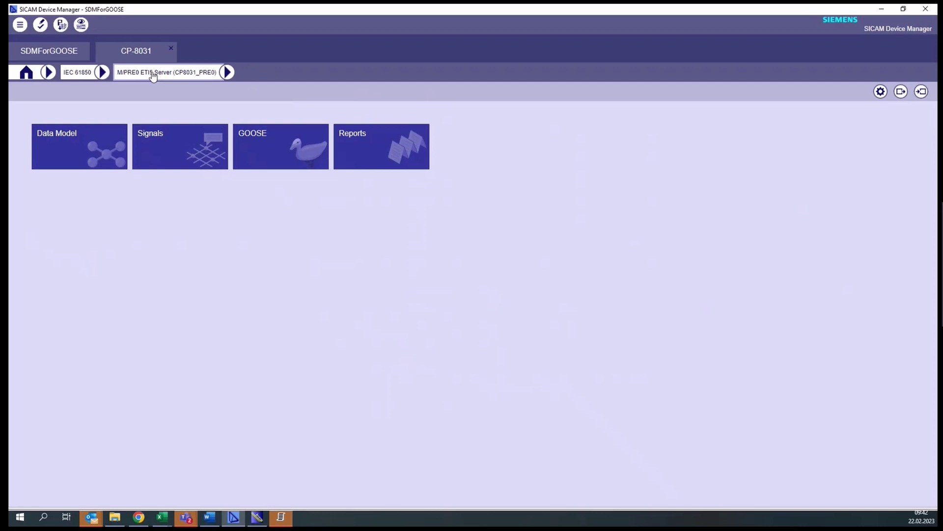
{"action": "left_click", "coordinate": [179, 151]}
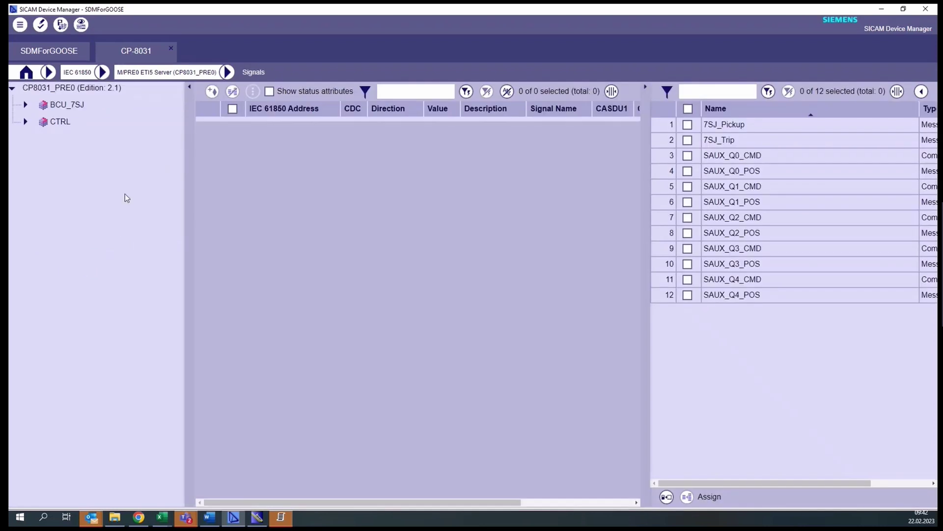
{"action": "left_click", "coordinate": [64, 105]}
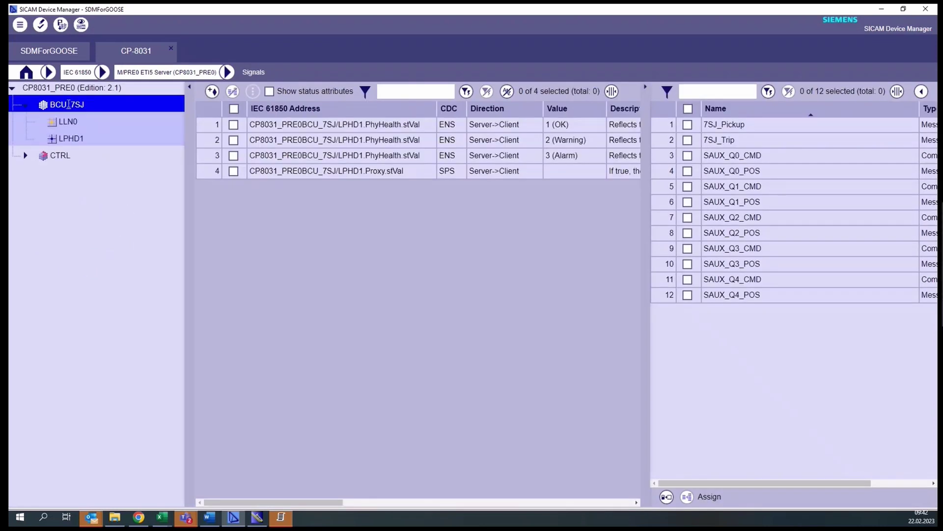
{"action": "left_click", "coordinate": [233, 171]}
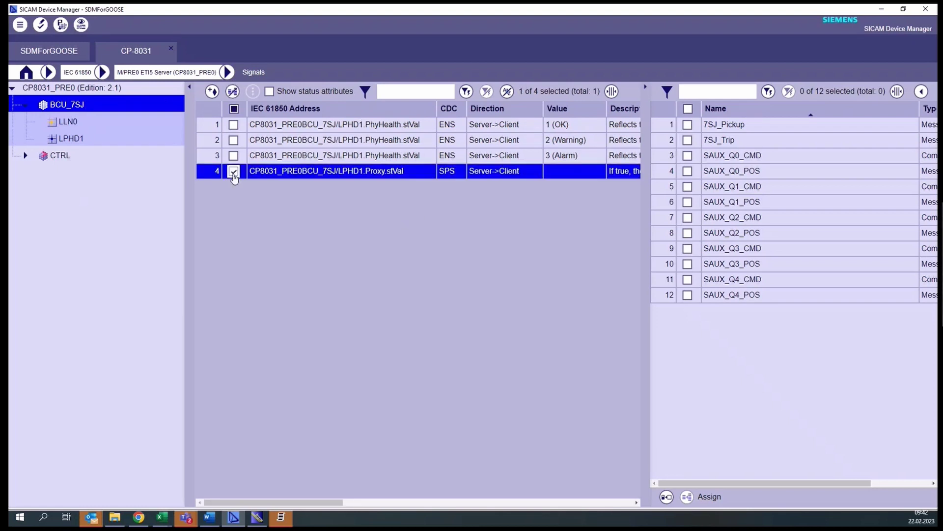
{"action": "left_click", "coordinate": [647, 87]}
{"action": "left_click_drag", "start_coordinate": [367, 502], "coordinate": [675, 501]}
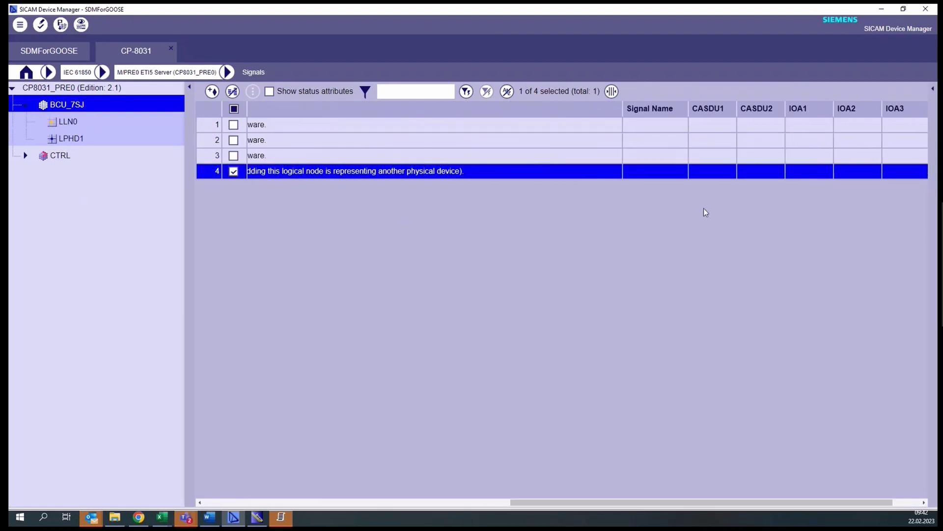
{"action": "left_click", "coordinate": [212, 91]}
{"action": "left_click", "coordinate": [56, 173]}
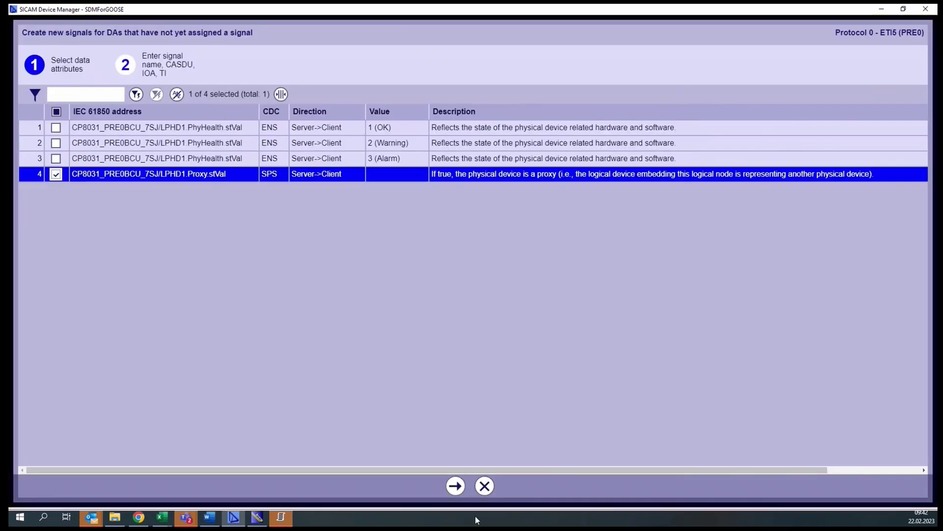
{"action": "left_click", "coordinate": [455, 485]}
{"action": "left_click", "coordinate": [470, 486]}
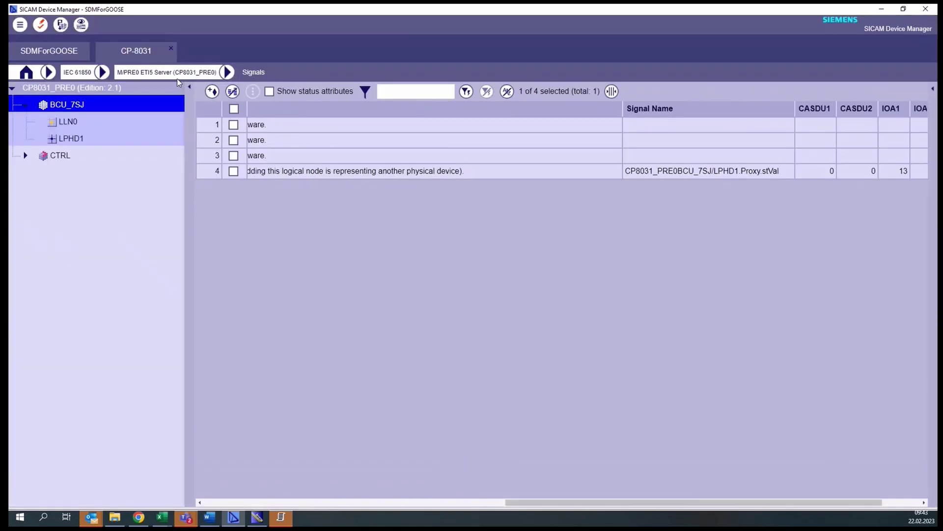
- Begin an IID export of the M/PRE0 ETI5 server, choosing CP8031_PRE0.iid in C:\Temp\sdmforgoose
{"action": "left_click", "coordinate": [140, 73]}
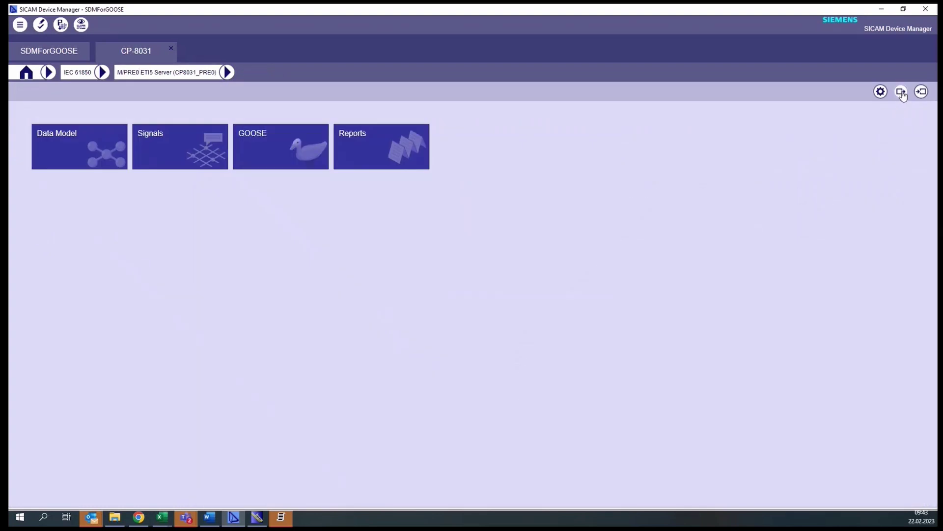
{"action": "left_click", "coordinate": [901, 91]}
{"action": "left_click", "coordinate": [389, 291]}
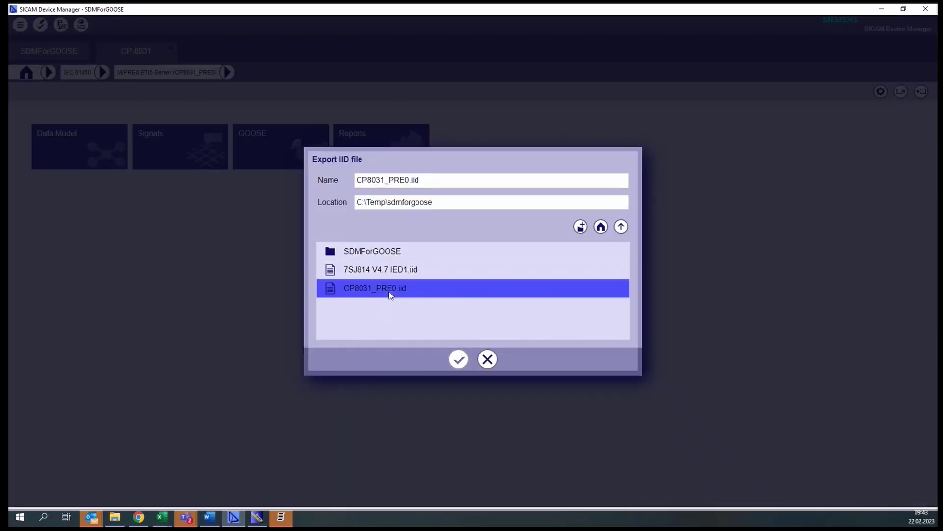
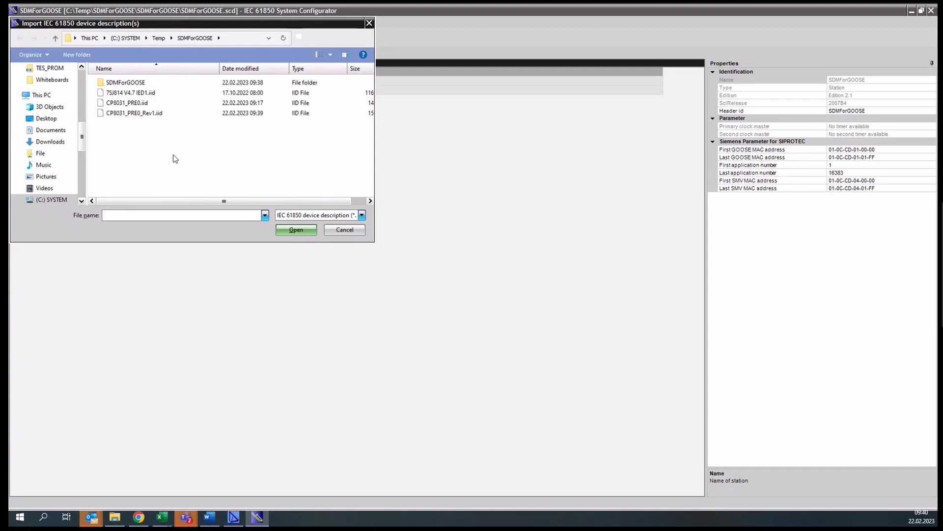
- Import the device descriptions CP8031_PRE0_Rev1.iid and 7SJ814 V4.7 IED1.iid into the SDMForGOOSE station in IEC 61850 System Configurator
{"action": "left_click", "coordinate": [118, 114]}
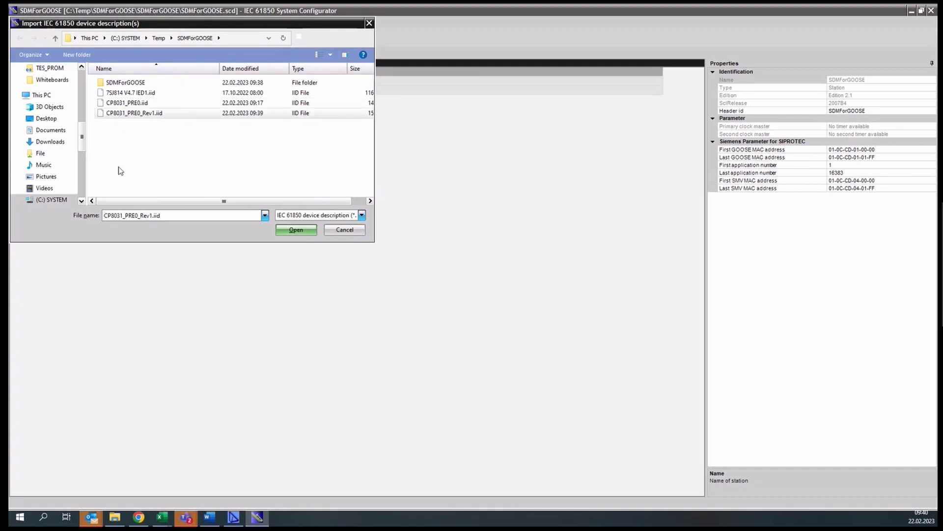
{"action": "left_click", "coordinate": [296, 230]}
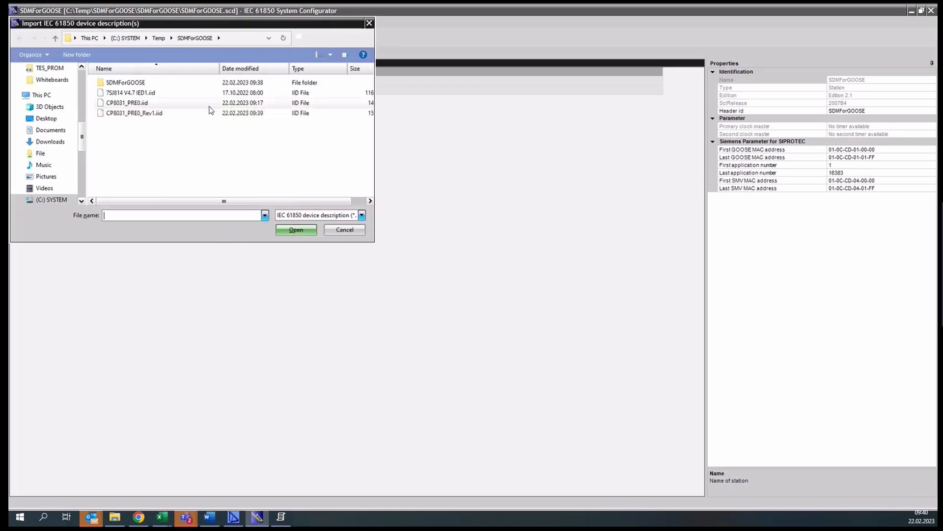
{"action": "left_click", "coordinate": [117, 93]}
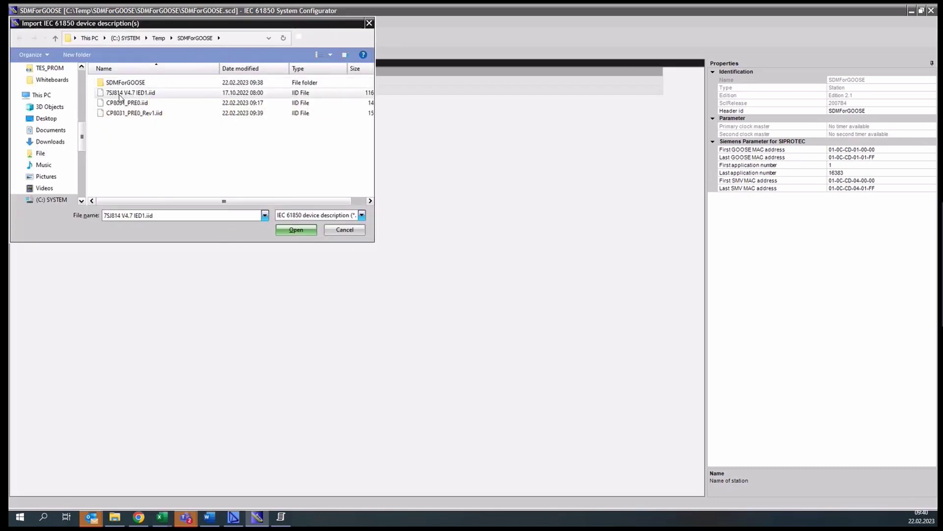
{"action": "left_click", "coordinate": [296, 230]}
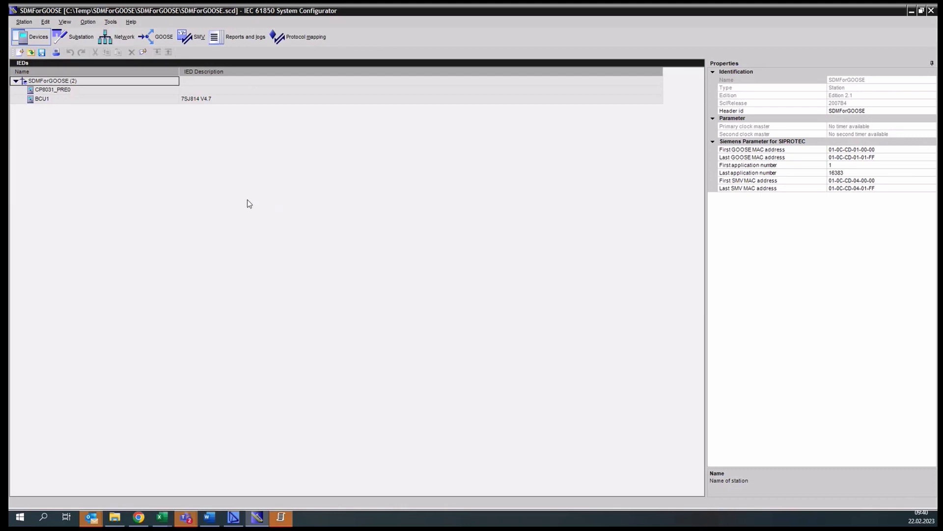
- Move BCU1 from the NONE subnet into SubNetz1 and save the station
{"action": "left_click", "coordinate": [116, 38]}
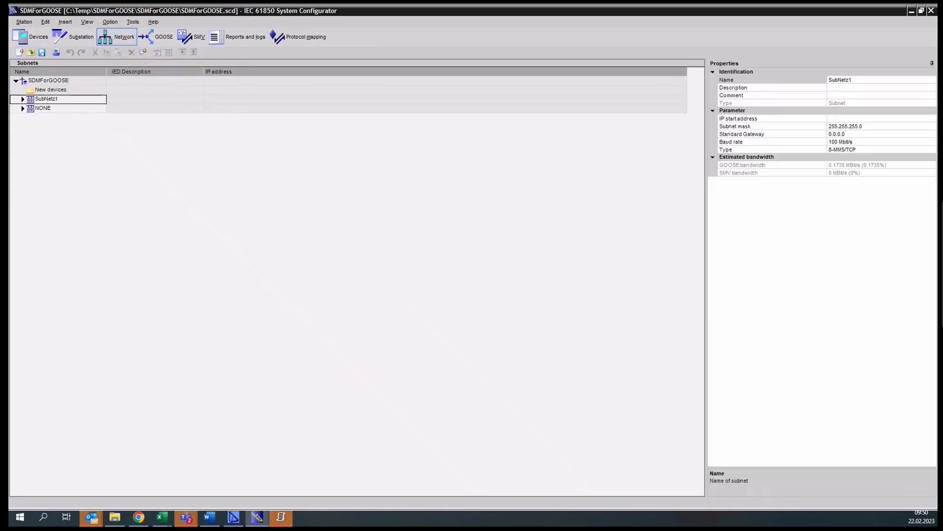
{"action": "left_click", "coordinate": [23, 98]}
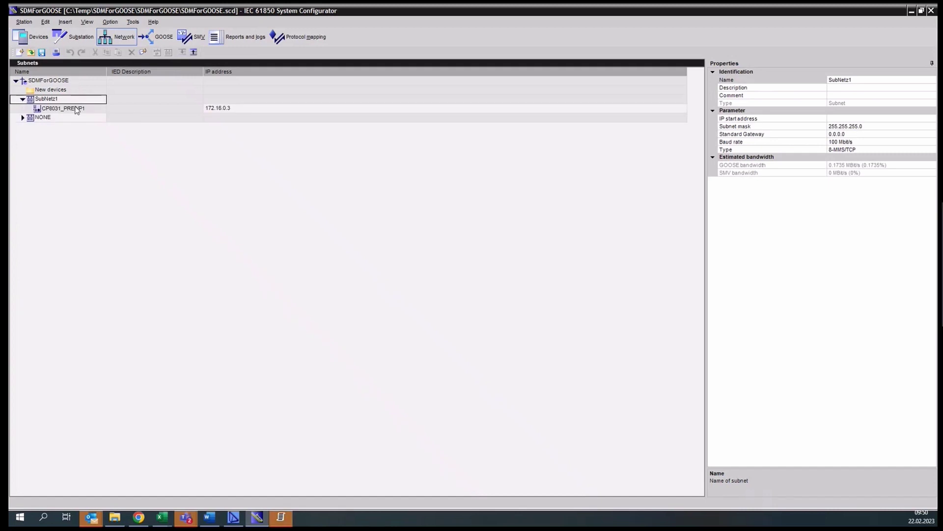
{"action": "left_click", "coordinate": [22, 118]}
{"action": "left_click_drag", "start_coordinate": [53, 129], "coordinate": [54, 99]}
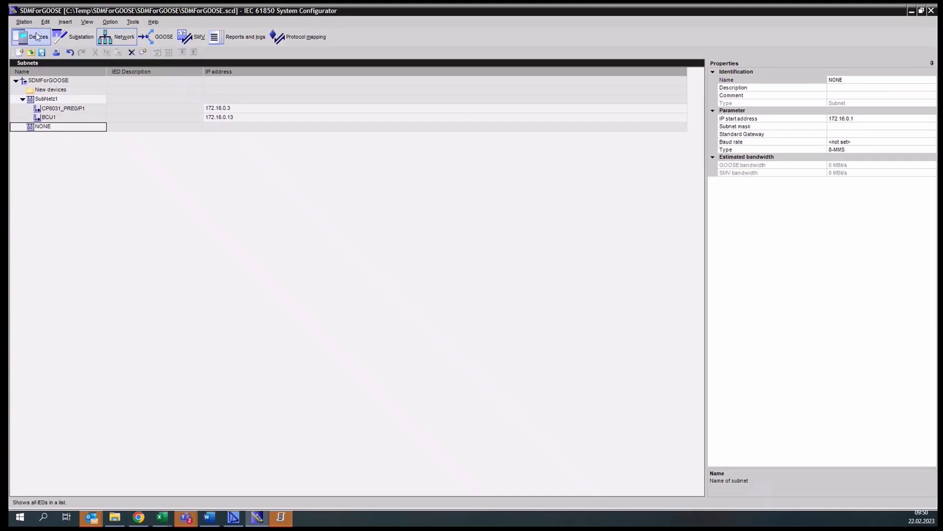
{"action": "left_click", "coordinate": [42, 53]}
- Add a second GOOSE application to the SDMForGOOSE station
{"action": "left_click", "coordinate": [156, 36]}
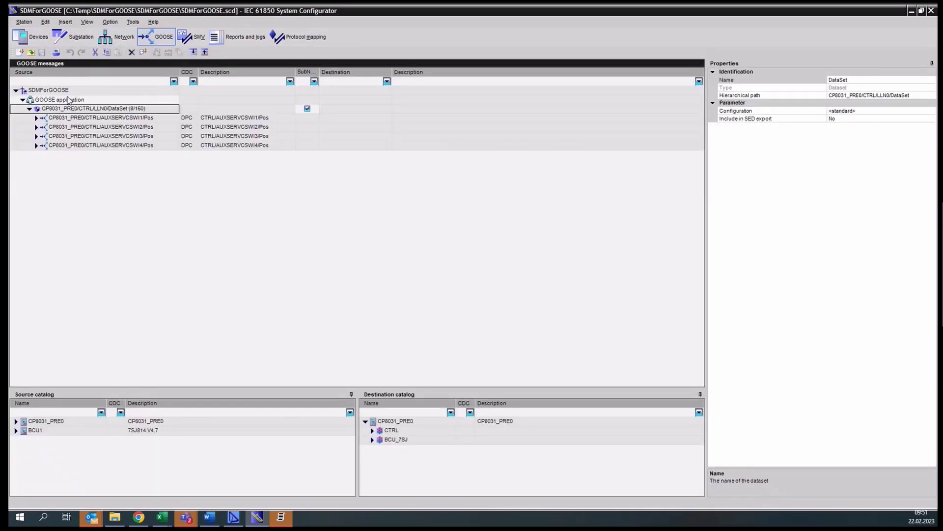
{"action": "right_click", "coordinate": [63, 93]}
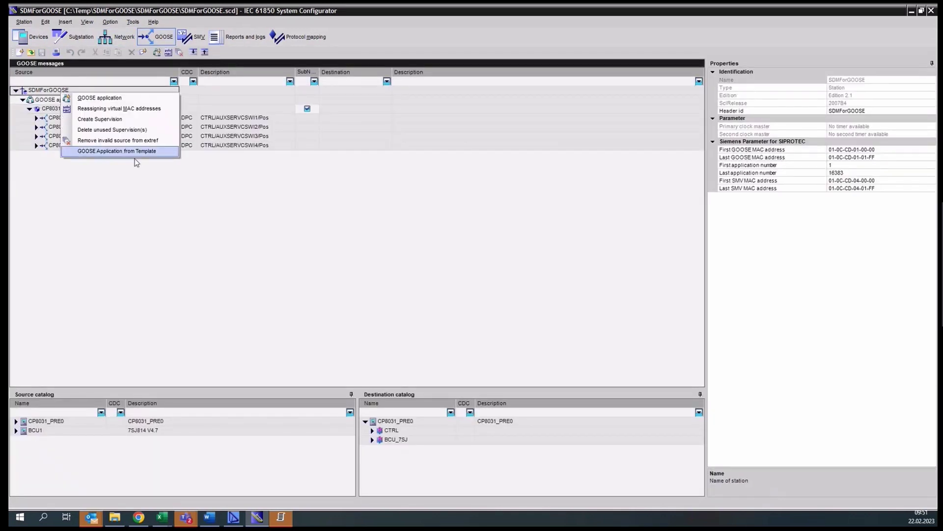
{"action": "left_click", "coordinate": [101, 98]}
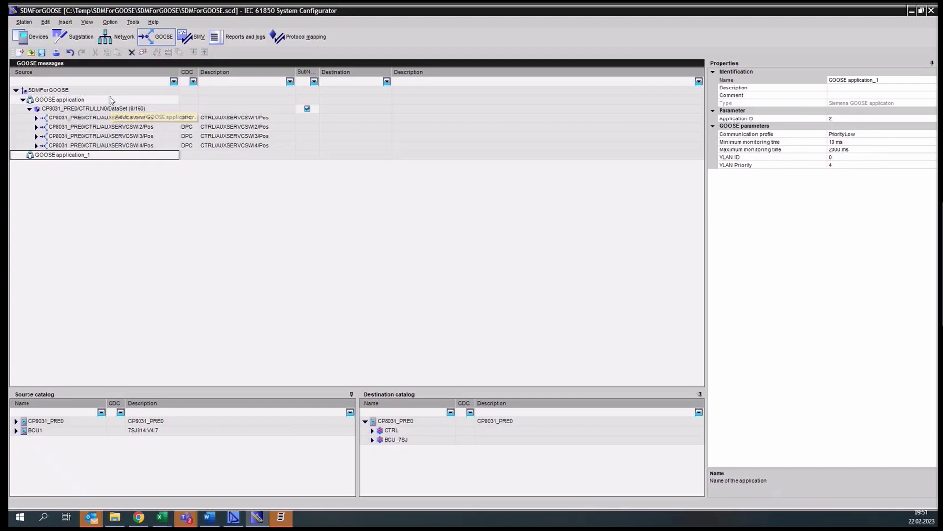
- Add the Tr and Str data objects of BCU1's PROT/PTRC1 as sources in GOOSE application_1
{"action": "left_click", "coordinate": [16, 429]}
{"action": "left_click", "coordinate": [22, 439]}
{"action": "double_click", "coordinate": [42, 466]}
{"action": "scroll", "coordinate": [49, 457], "scroll_direction": "down", "scroll_amount": 2}
{"action": "left_click", "coordinate": [51, 464]}
{"action": "left_click_drag", "start_coordinate": [51, 465], "coordinate": [55, 158]}
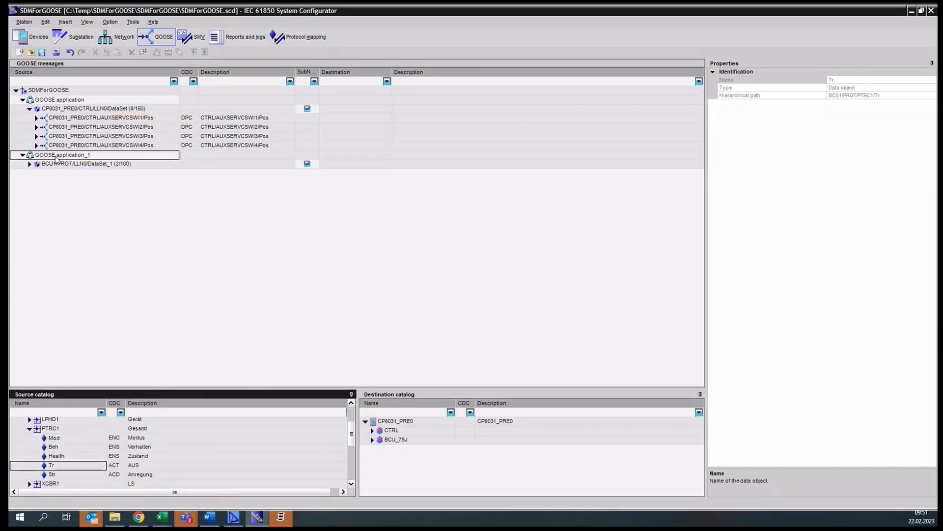
{"action": "left_click", "coordinate": [30, 164]}
{"action": "left_click_drag", "start_coordinate": [51, 475], "coordinate": [91, 178]}
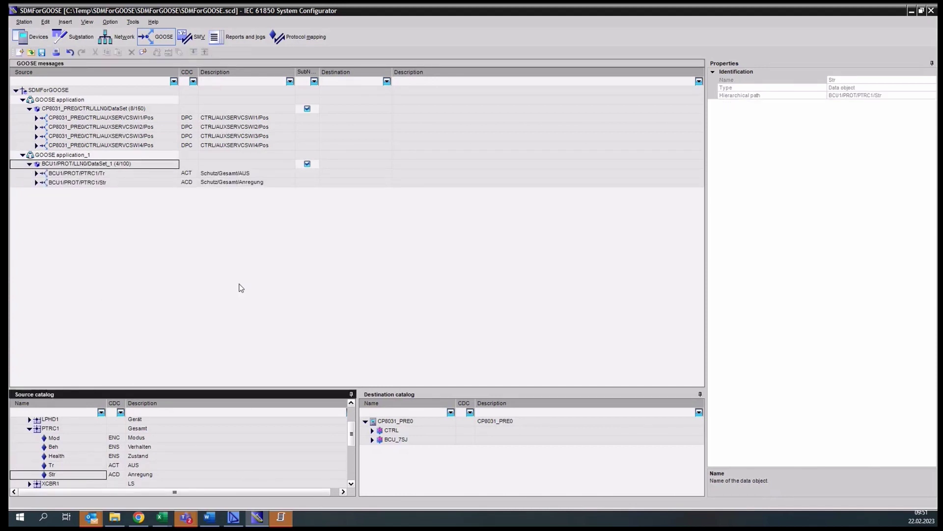
- Assign LLN0 of CP8031_PRE0's BCU_7SJ device as destination for PTRC1 Tr and Str, and save the station
{"action": "left_click", "coordinate": [406, 423]}
{"action": "left_click", "coordinate": [372, 440]}
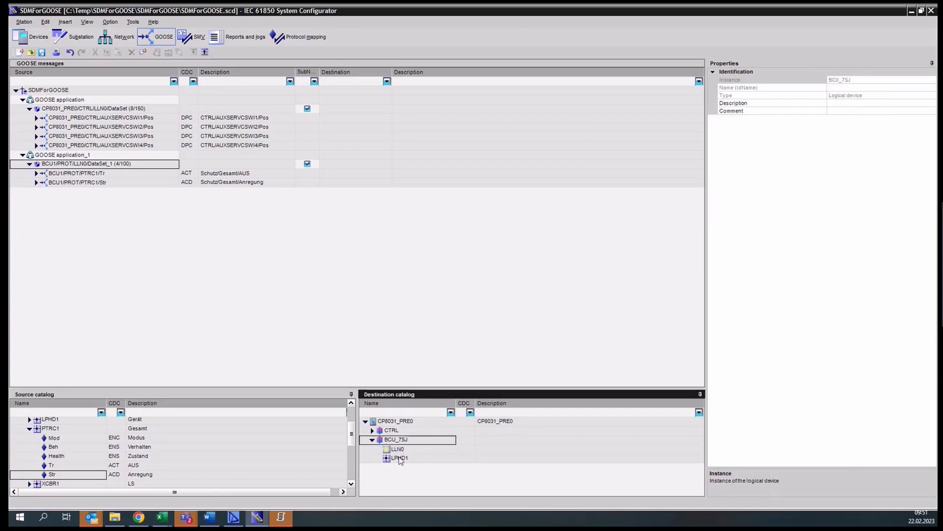
{"action": "left_click_drag", "start_coordinate": [406, 442], "coordinate": [123, 179]}
{"action": "left_click_drag", "start_coordinate": [398, 449], "coordinate": [222, 183]}
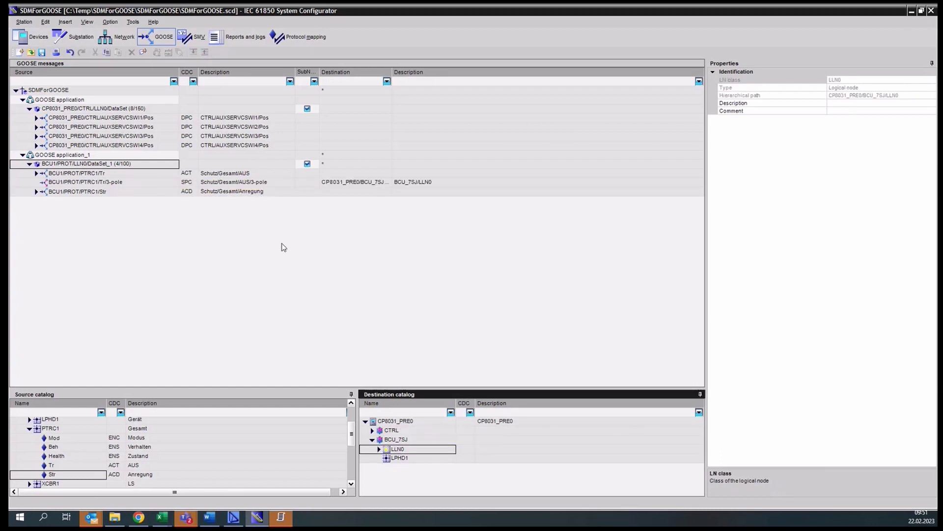
{"action": "left_click", "coordinate": [381, 449]}
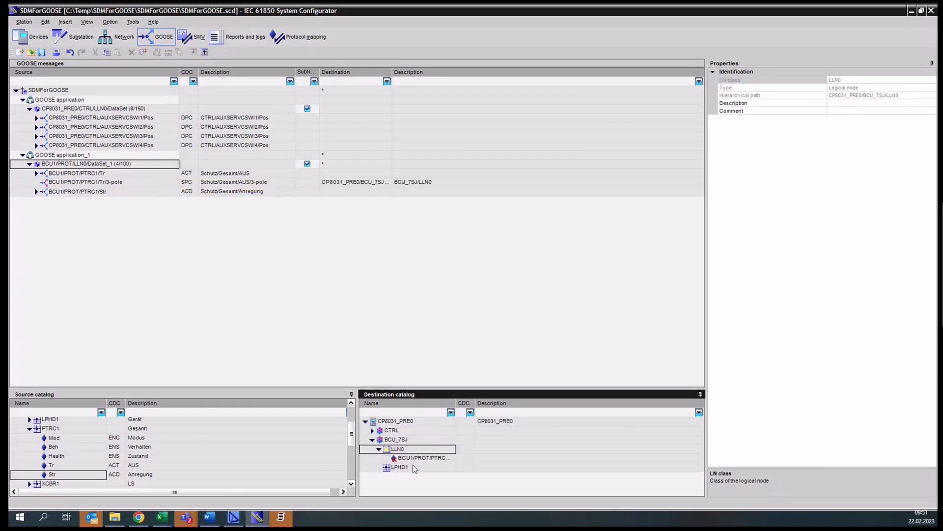
{"action": "key", "text": "Down"}
{"action": "left_click_drag", "start_coordinate": [406, 449], "coordinate": [166, 191]}
{"action": "left_click", "coordinate": [368, 263]}
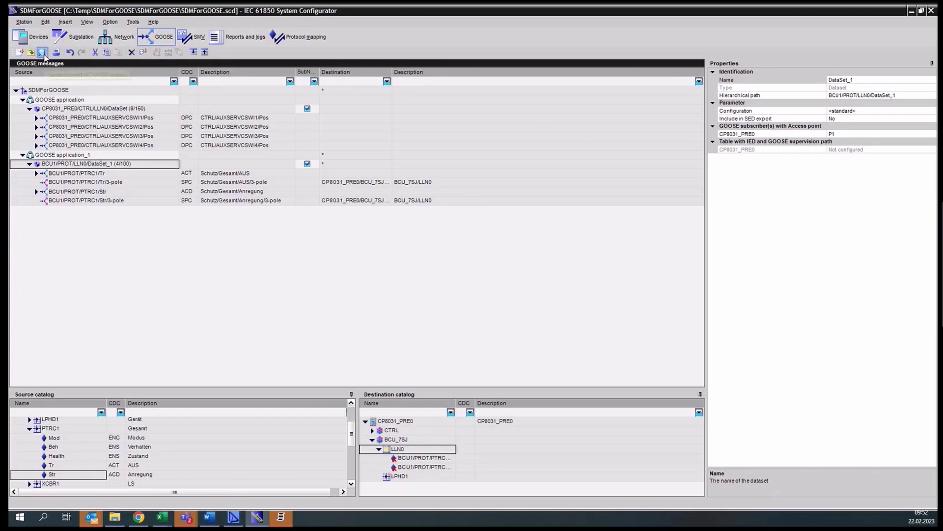
- Switch to SICAM Device Manager and update the server from SDMForGOOSE.scd, accepting the new BCU1 subscribed GOOSE signals through all stages
{"action": "left_click", "coordinate": [234, 518]}
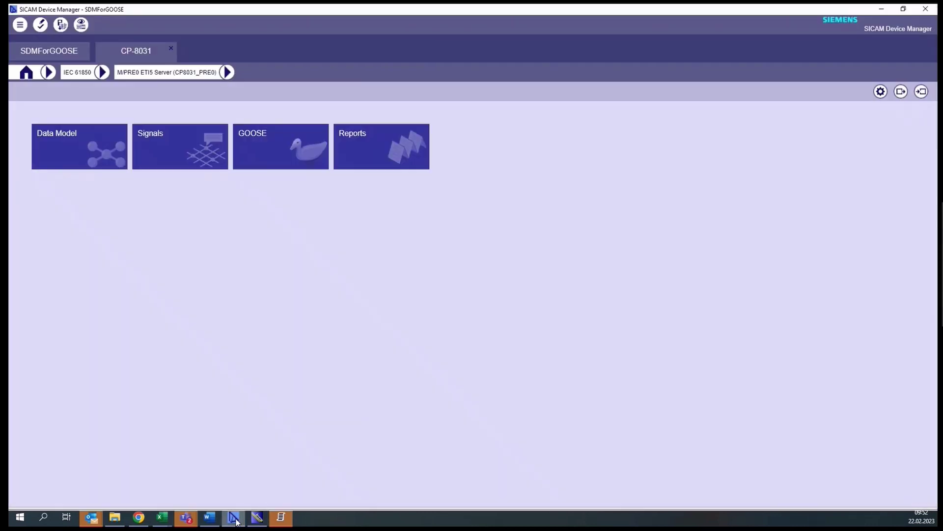
{"action": "left_click", "coordinate": [921, 91]}
{"action": "double_click", "coordinate": [373, 251]}
{"action": "left_click", "coordinate": [393, 305]}
{"action": "left_click", "coordinate": [459, 360]}
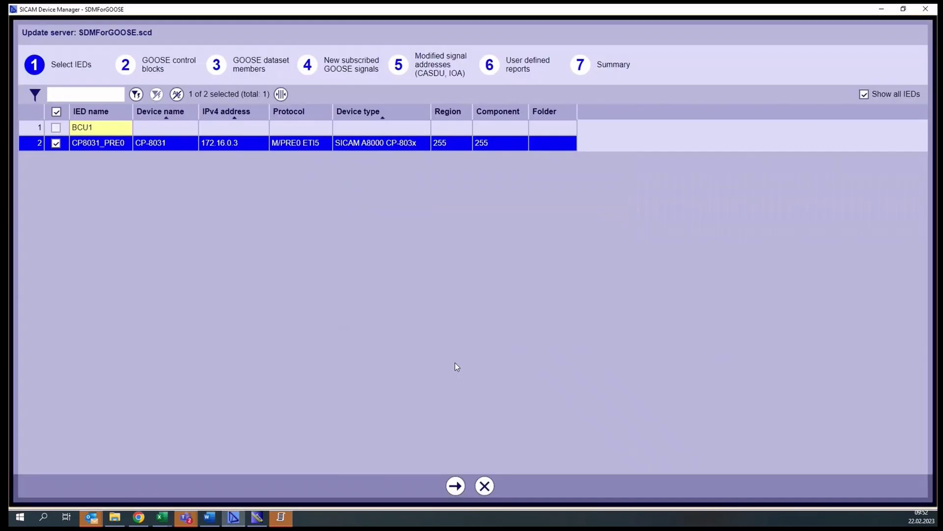
{"action": "left_click", "coordinate": [456, 486]}
{"action": "left_click", "coordinate": [469, 486]}
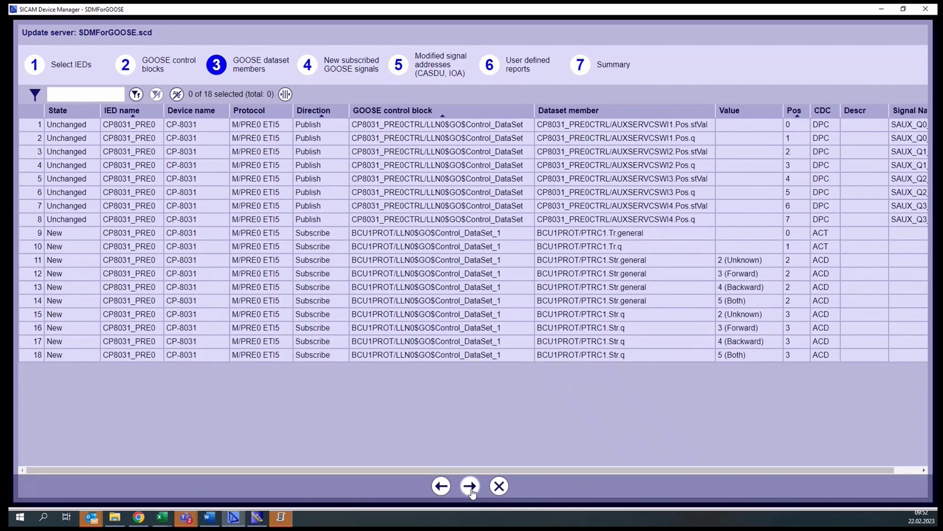
{"action": "left_click", "coordinate": [469, 487]}
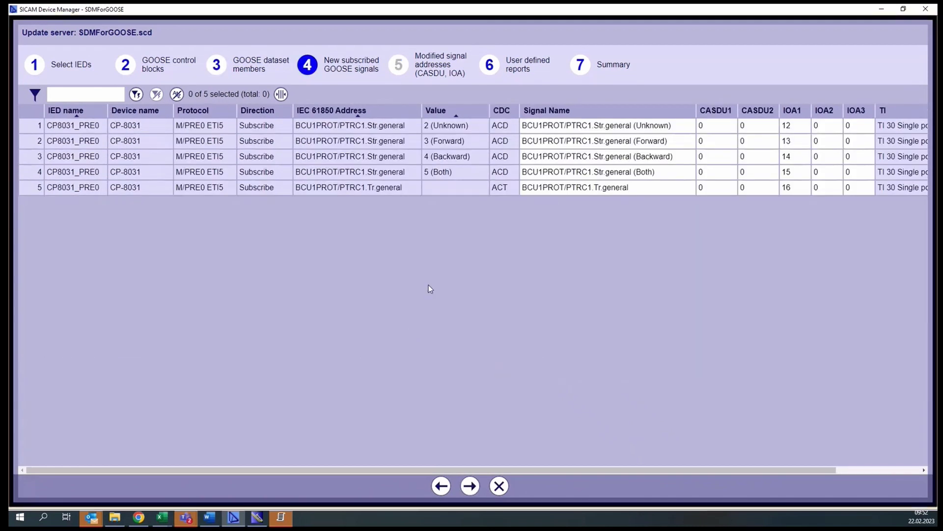
{"action": "left_click", "coordinate": [470, 486]}
{"action": "left_click", "coordinate": [470, 488]}
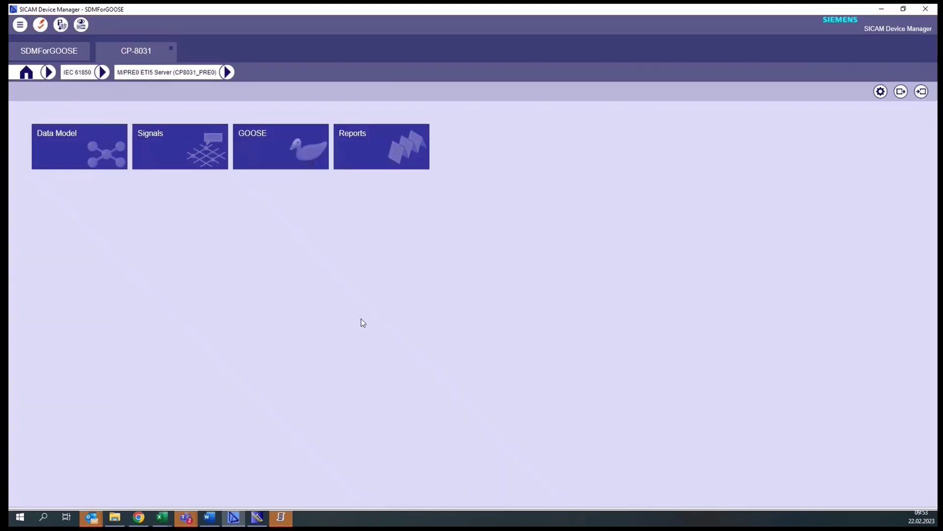
- Examine the GOOSE configuration's published CP8031_PRE0 dataset and the subscribed BCU1 dataset in the MiPRE0 ETI5 server
{"action": "left_click", "coordinate": [281, 147]}
{"action": "left_click", "coordinate": [25, 123]}
{"action": "left_click", "coordinate": [68, 140]}
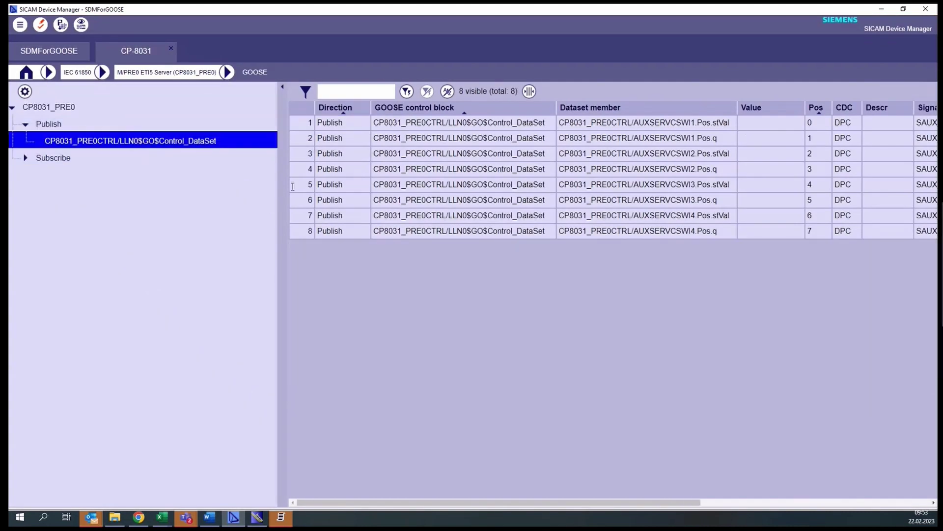
{"action": "left_click", "coordinate": [25, 157]}
{"action": "left_click", "coordinate": [98, 174]}
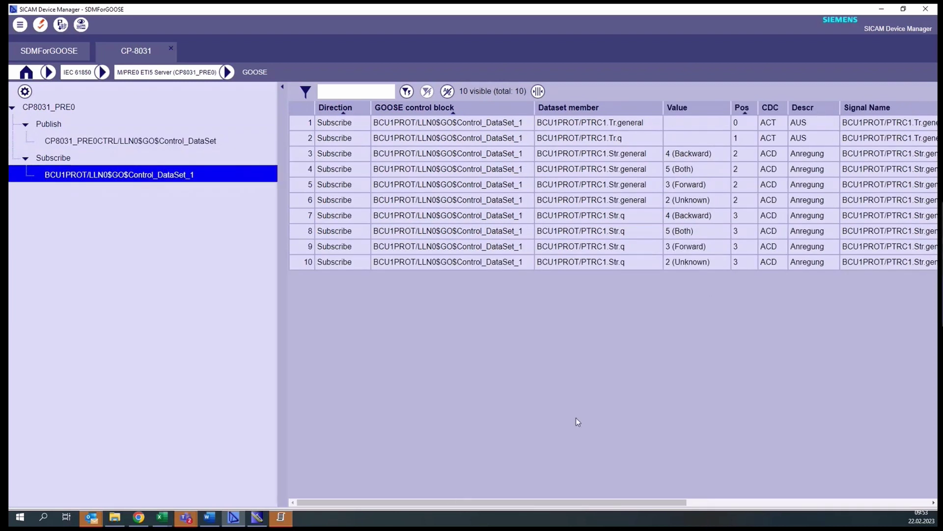
- Delete the Backward, Forward and Unknown variants of the BCU1PROT/PTRC1.Str.general signal from the CP-8031's RTU signals
{"action": "left_click", "coordinate": [26, 73]}
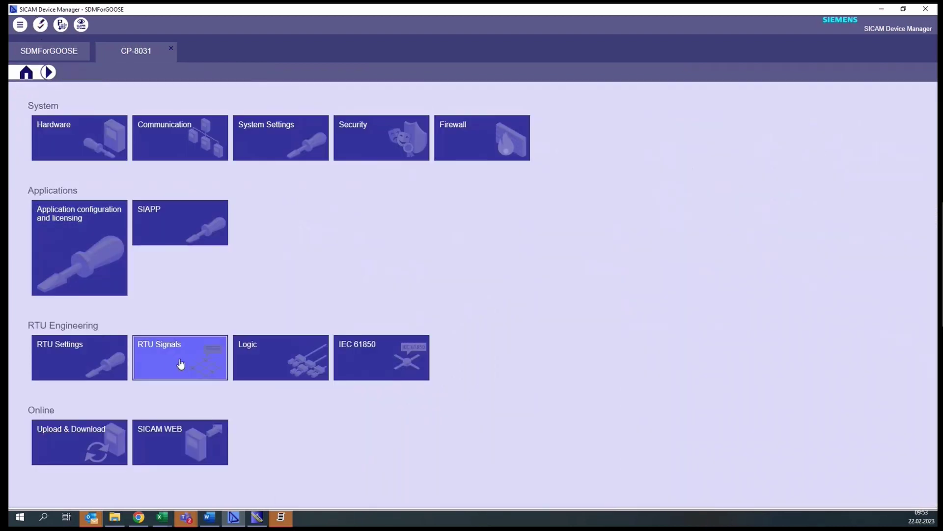
{"action": "left_click", "coordinate": [181, 363]}
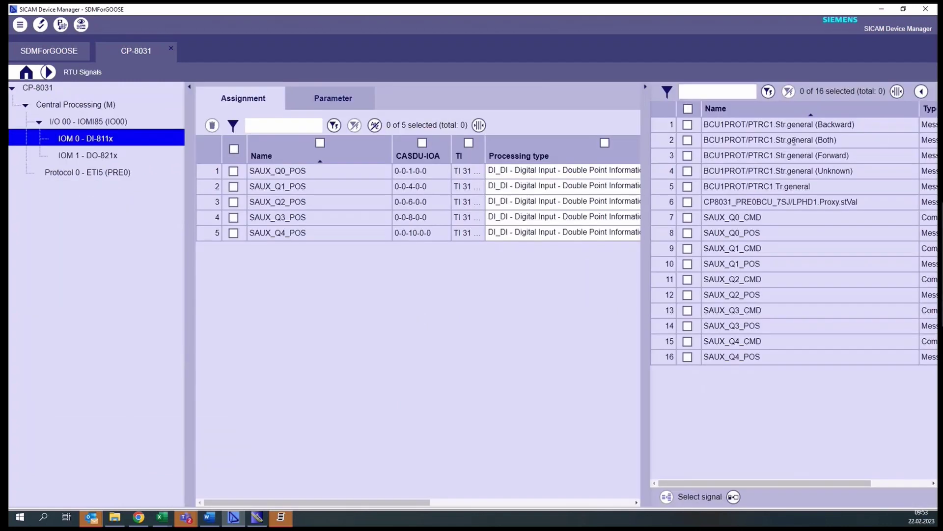
{"action": "left_click", "coordinate": [688, 124]}
{"action": "left_click", "coordinate": [687, 155]}
{"action": "left_click", "coordinate": [688, 171]}
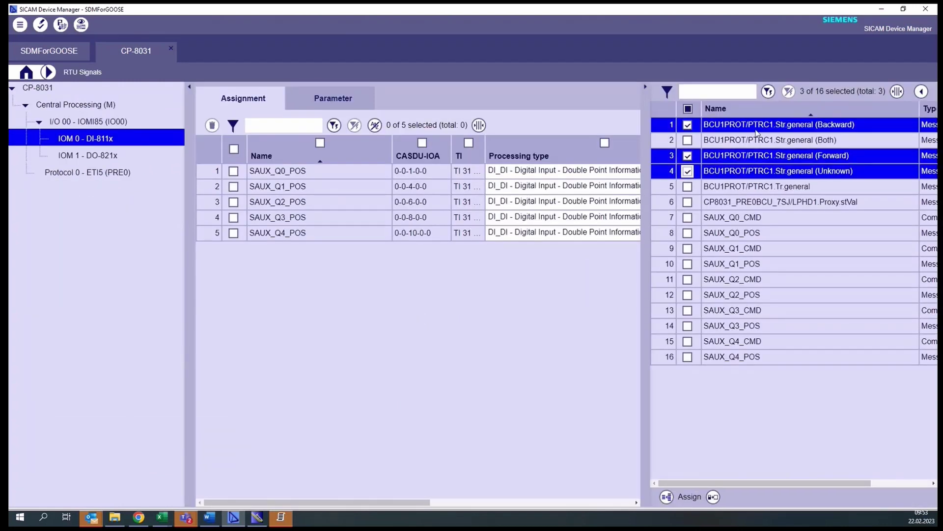
{"action": "left_click", "coordinate": [922, 92]}
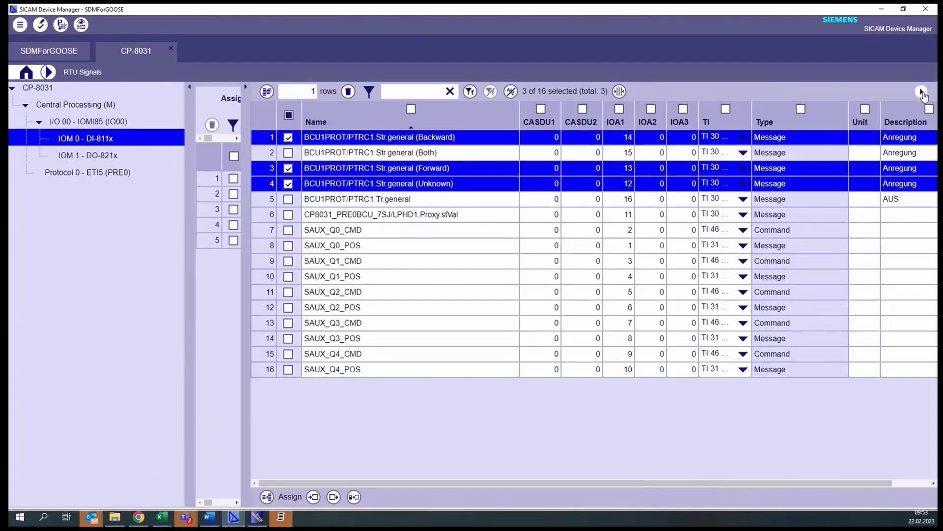
{"action": "left_click", "coordinate": [348, 92]}
- Rename the remaining BCU1 pickup signal (Both) as BCU1PROT/PTRC1.Str.general
{"action": "left_click", "coordinate": [443, 136]}
{"action": "left_click_drag", "start_coordinate": [443, 137], "coordinate": [416, 139]}
{"action": "key", "text": "BackSpace"}
{"action": "key", "text": "Return"}
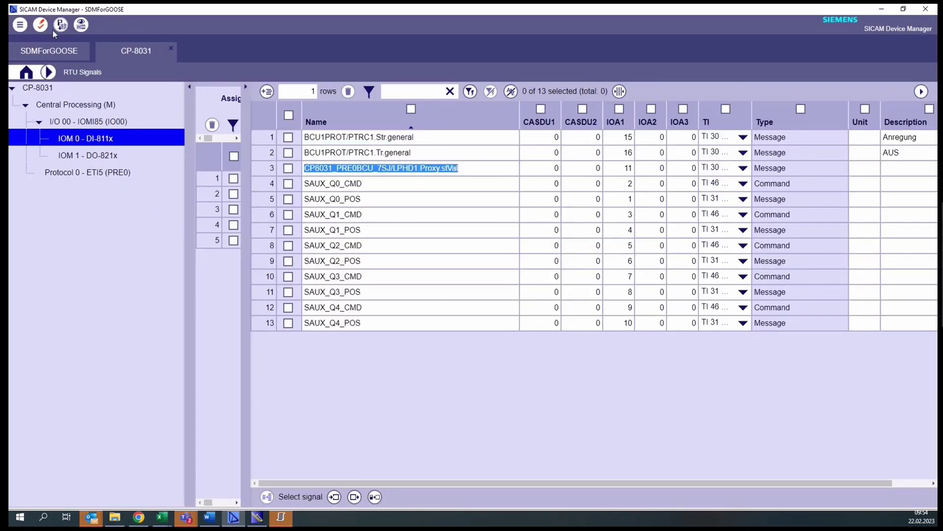
- Examine the signal assignments and ETI5/Server_Rec_IEC61850 parameters of Protocol 0 - ETI5 (PRE0), with the full IEC61850 addresses readable
{"action": "left_click", "coordinate": [245, 87]}
{"action": "left_click", "coordinate": [103, 172]}
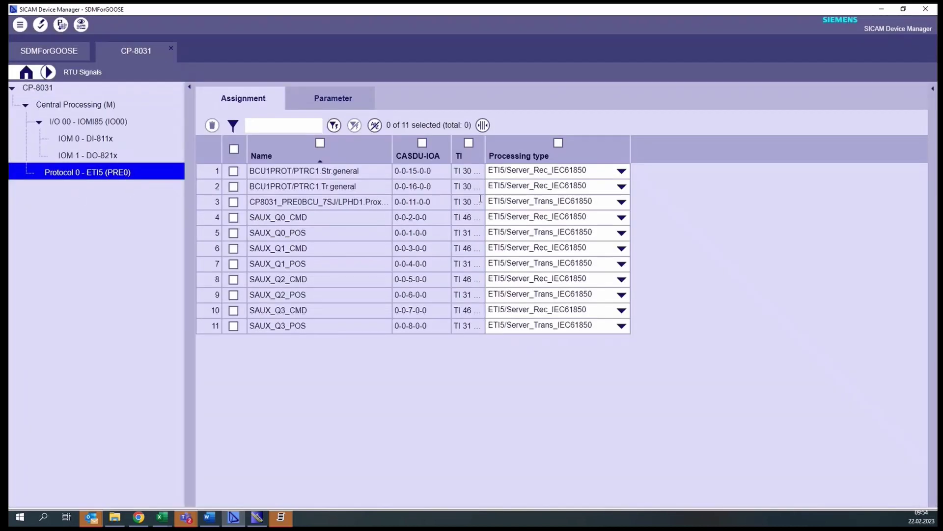
{"action": "left_click", "coordinate": [335, 101]}
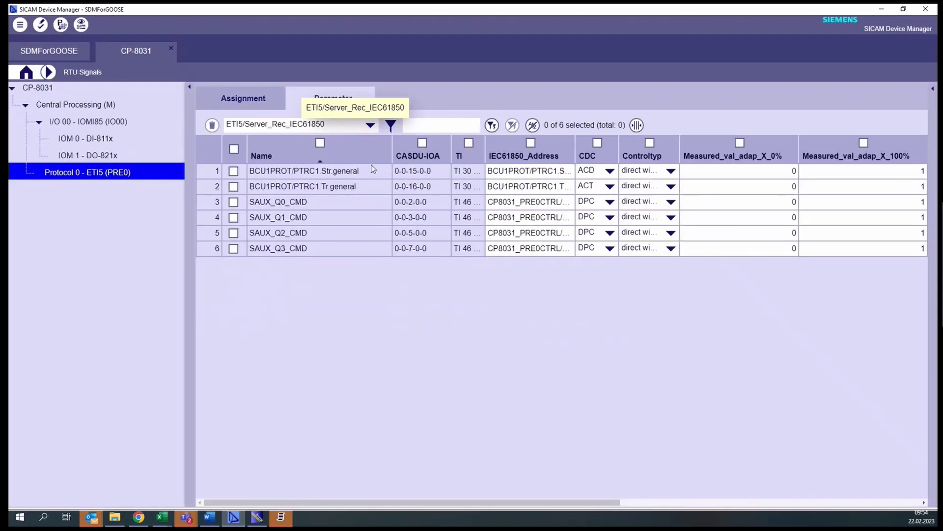
{"action": "double_click", "coordinate": [576, 142]}
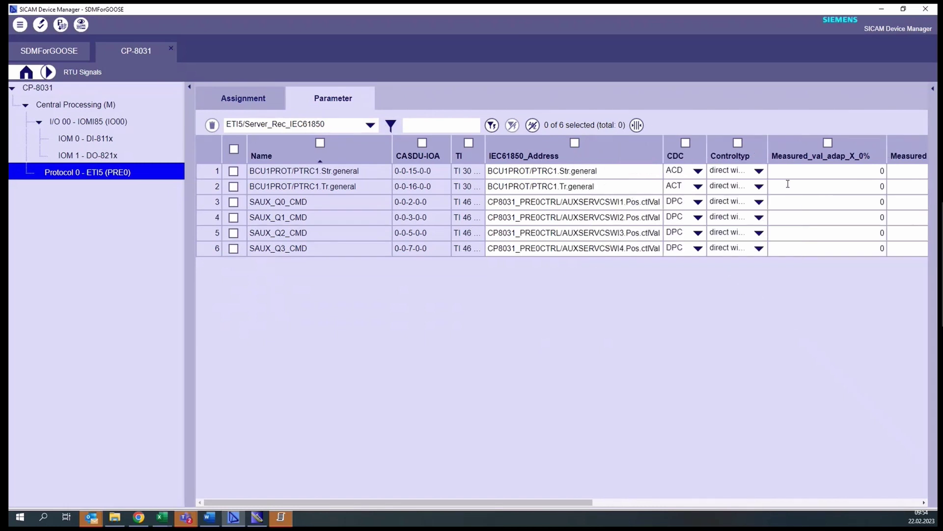
- Examine the Goose definition parameters of the IEC61850 server in the RTU settings, and return to the device overview
{"action": "left_click", "coordinate": [26, 72]}
{"action": "left_click", "coordinate": [69, 352]}
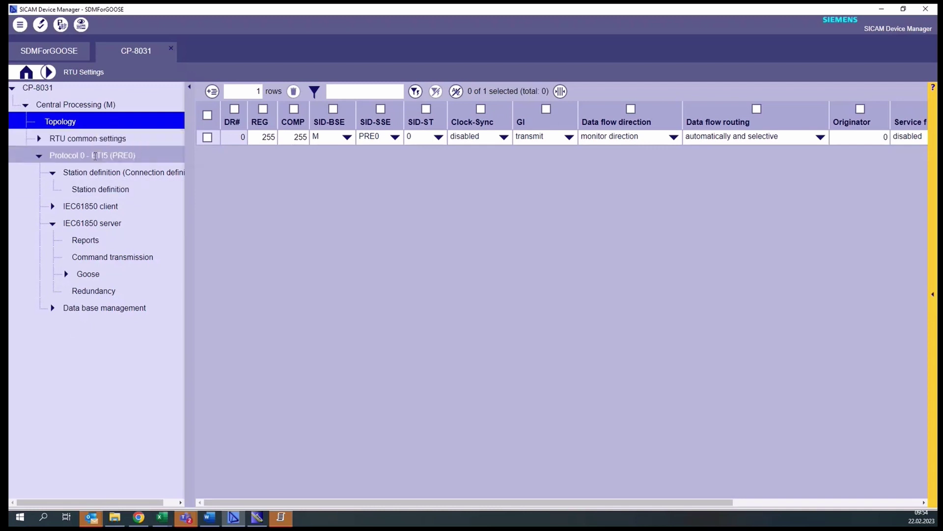
{"action": "left_click", "coordinate": [65, 274]}
{"action": "left_click", "coordinate": [113, 291]}
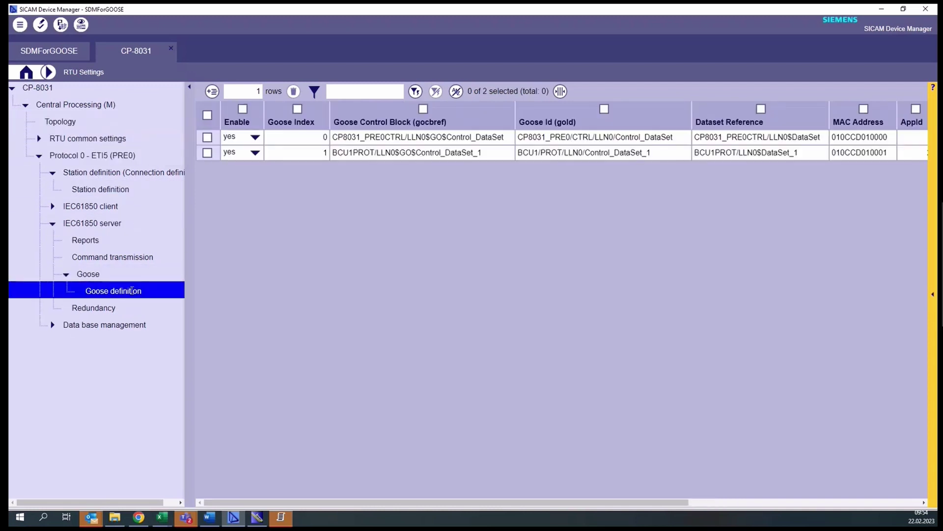
{"action": "left_click_drag", "start_coordinate": [337, 500], "coordinate": [568, 500]}
{"action": "left_click", "coordinate": [26, 72]}
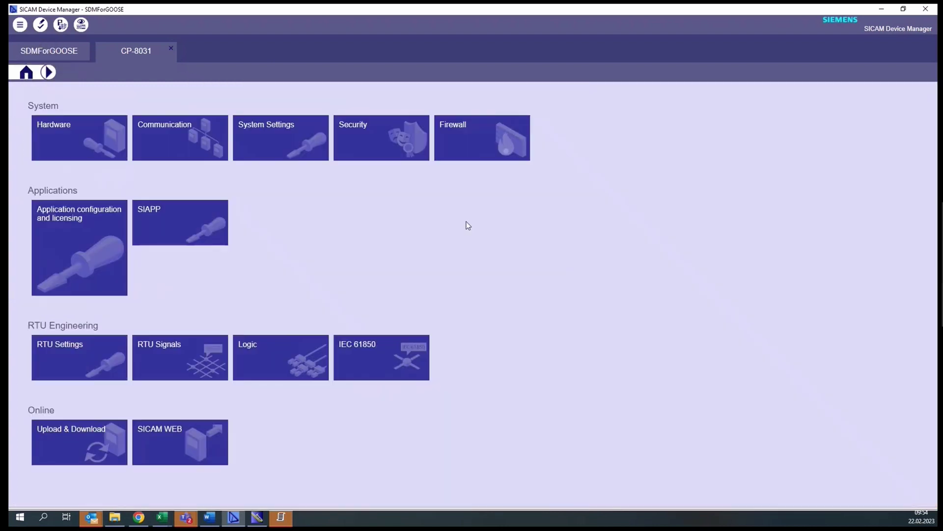